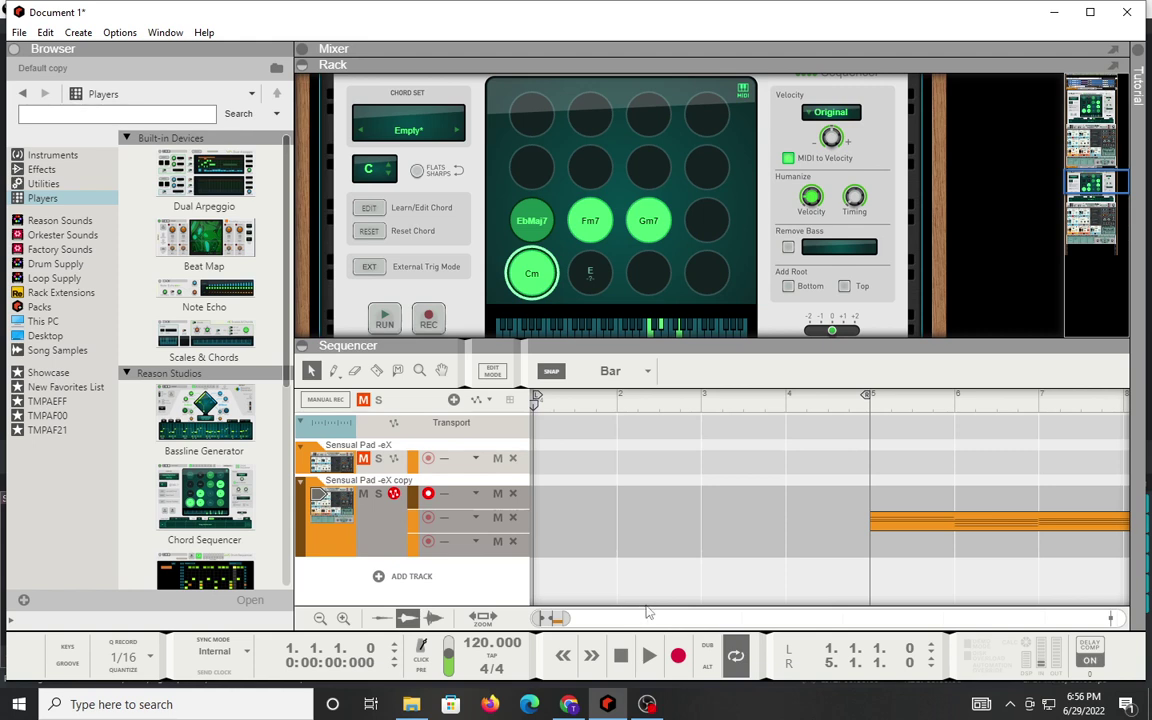
# Scroll up to the Chord Sequencer and load pattern 1, the Pop In Minor set in B
pyautogui.scroll(1, 803, 190)
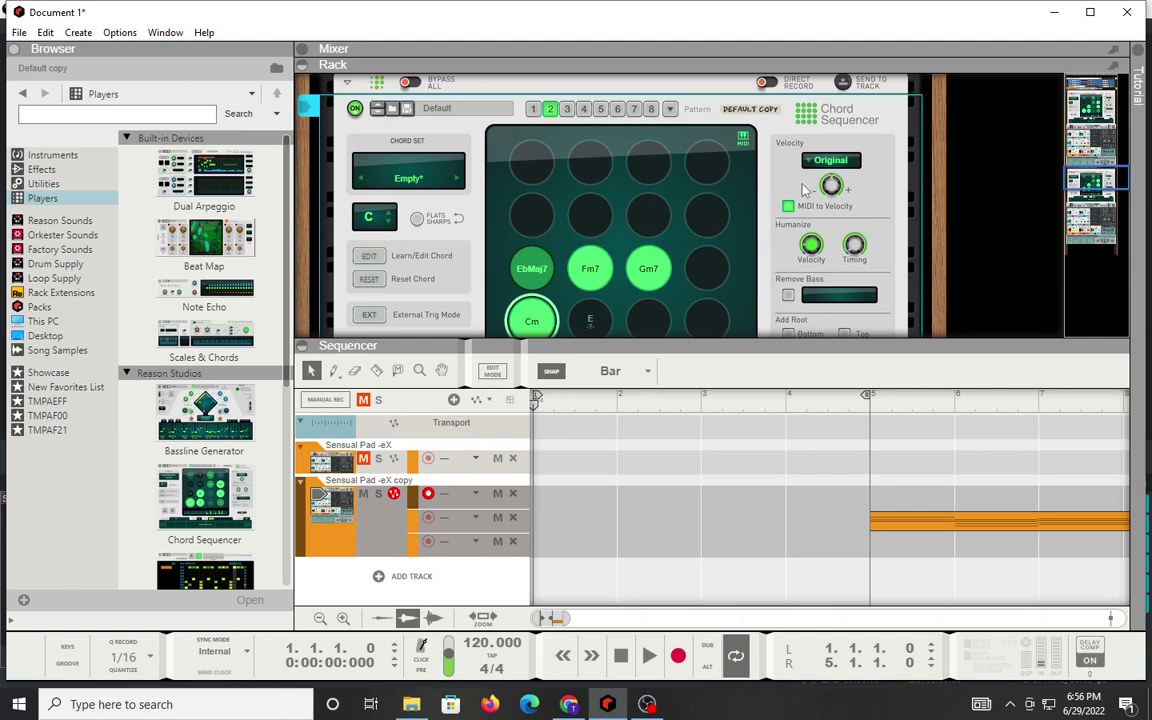
pyautogui.scroll(1, 803, 190)
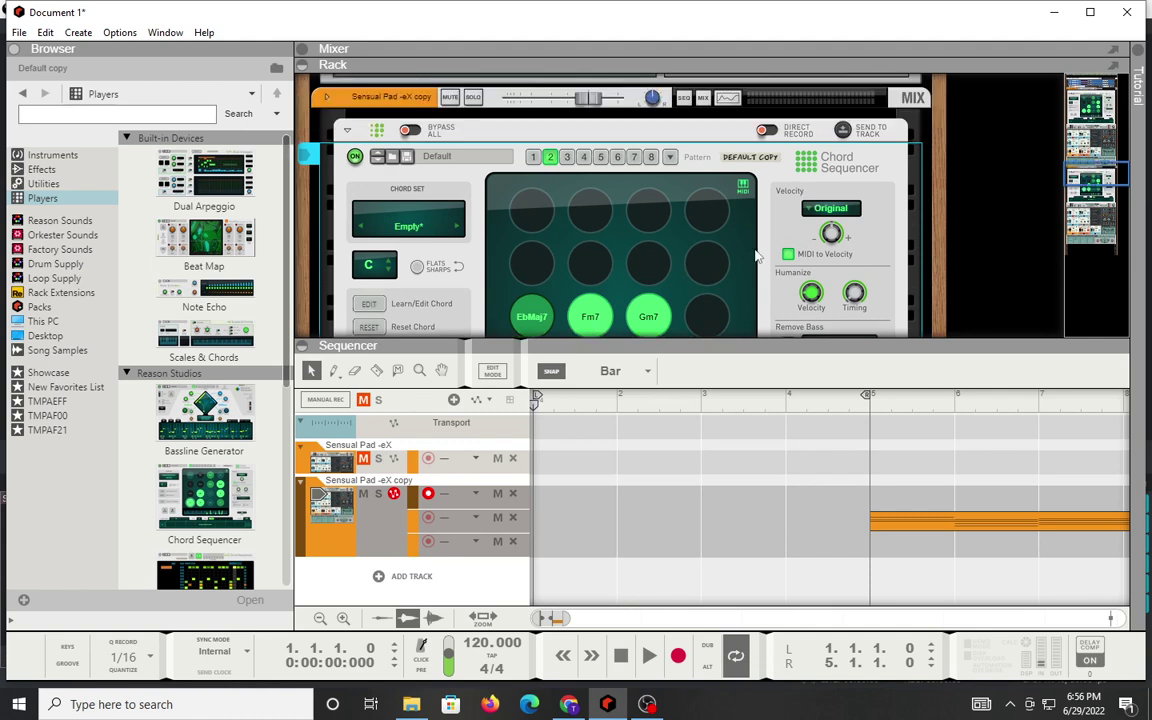
pyautogui.scroll(2, 755, 257)
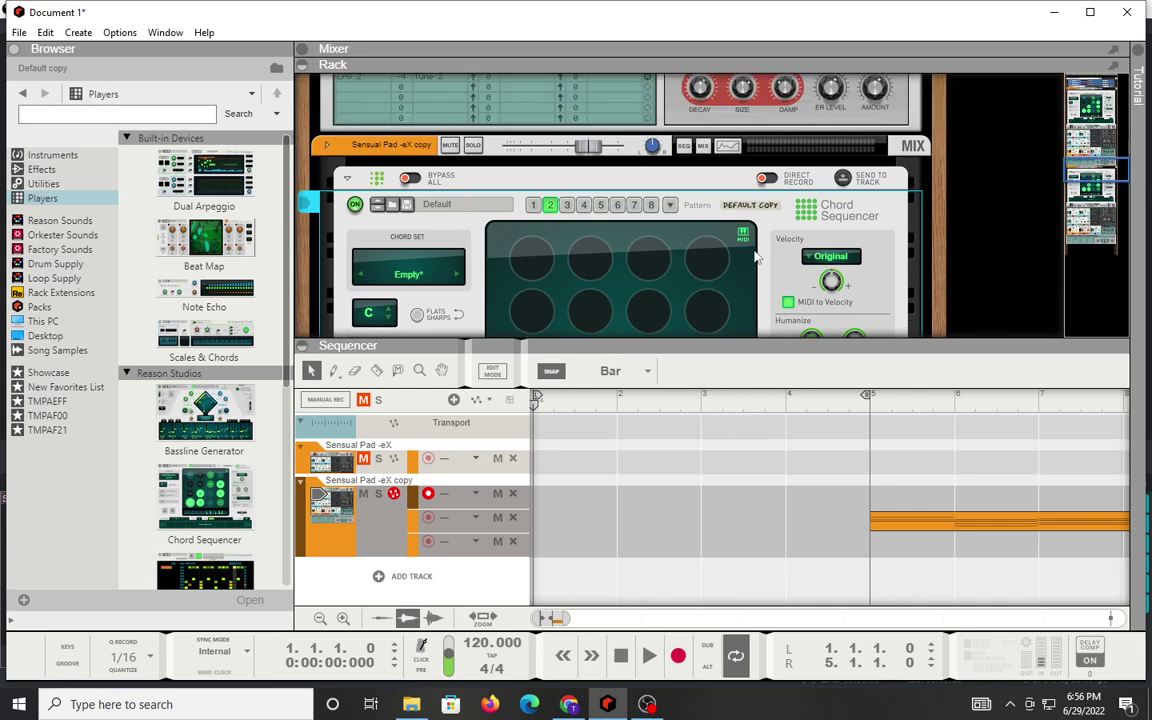
pyautogui.scroll(-4, 755, 257)
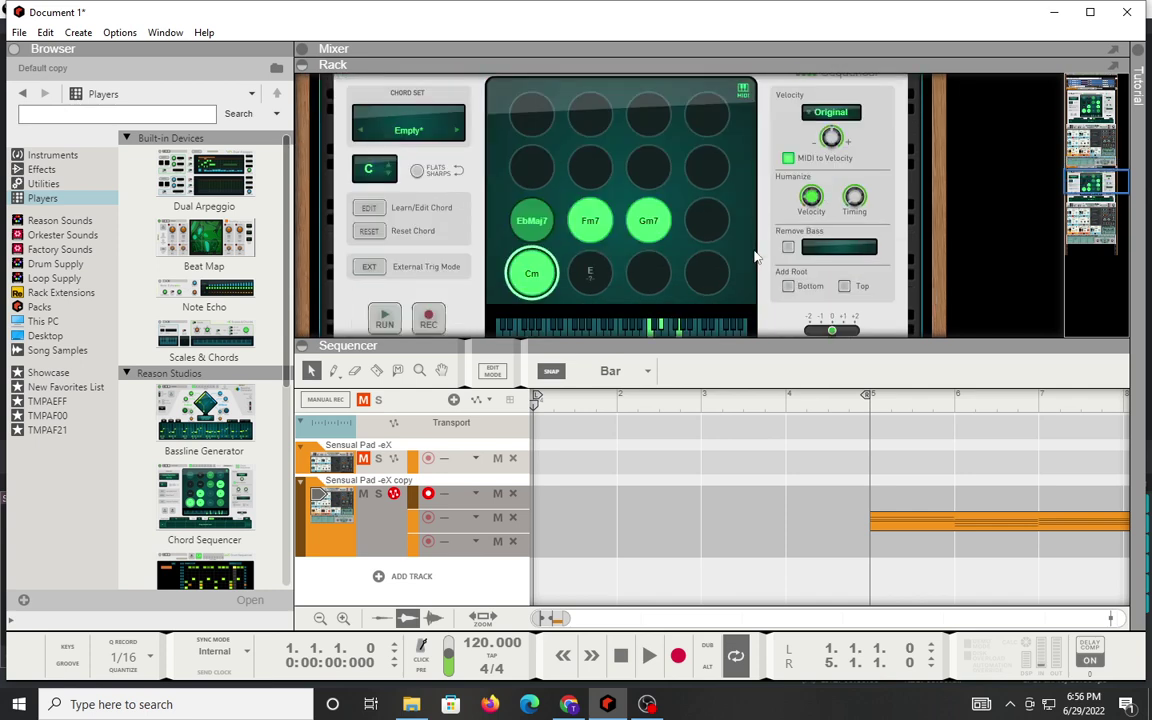
pyautogui.scroll(3, 544, 173)
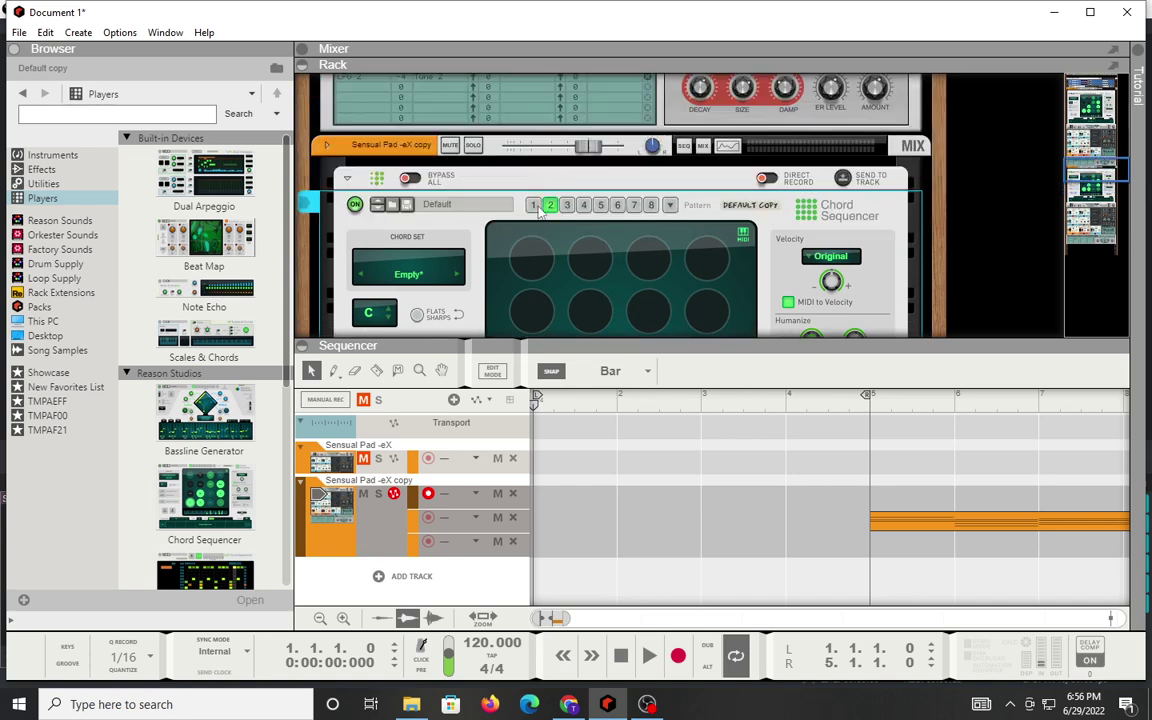
pyautogui.click(534, 205)
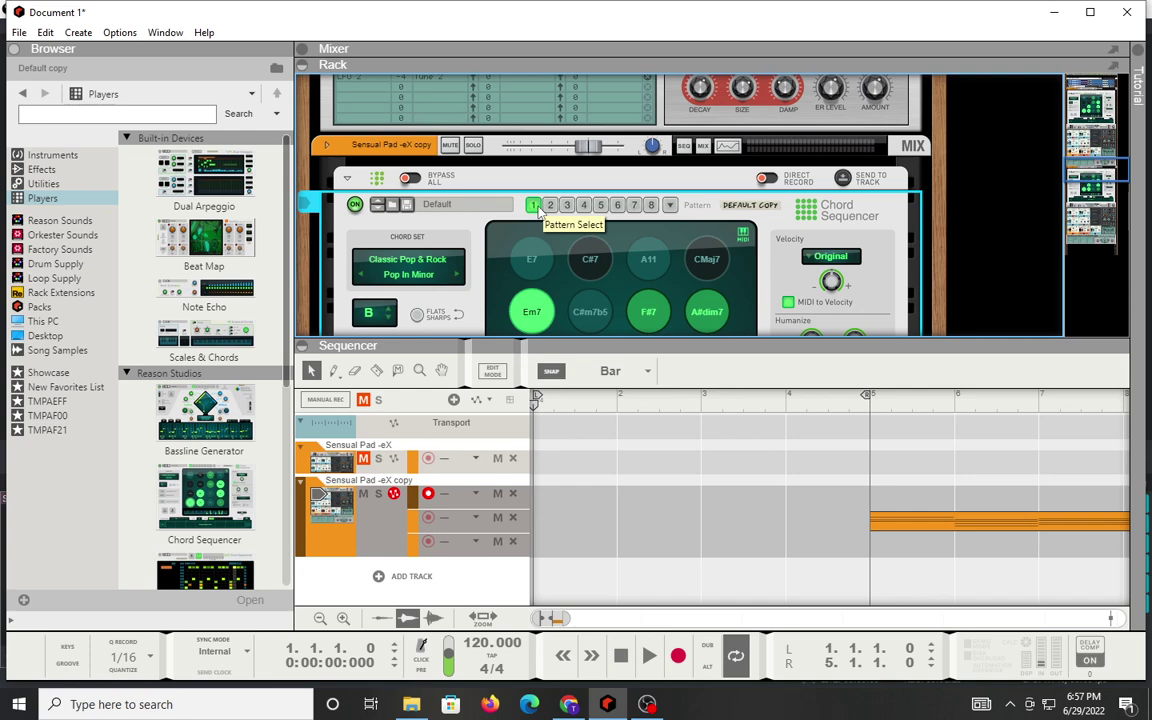
# Maximise the Rack with F7 and F6, then scroll up to the Chord Sequencer
pyautogui.scroll(-10, 538, 207)
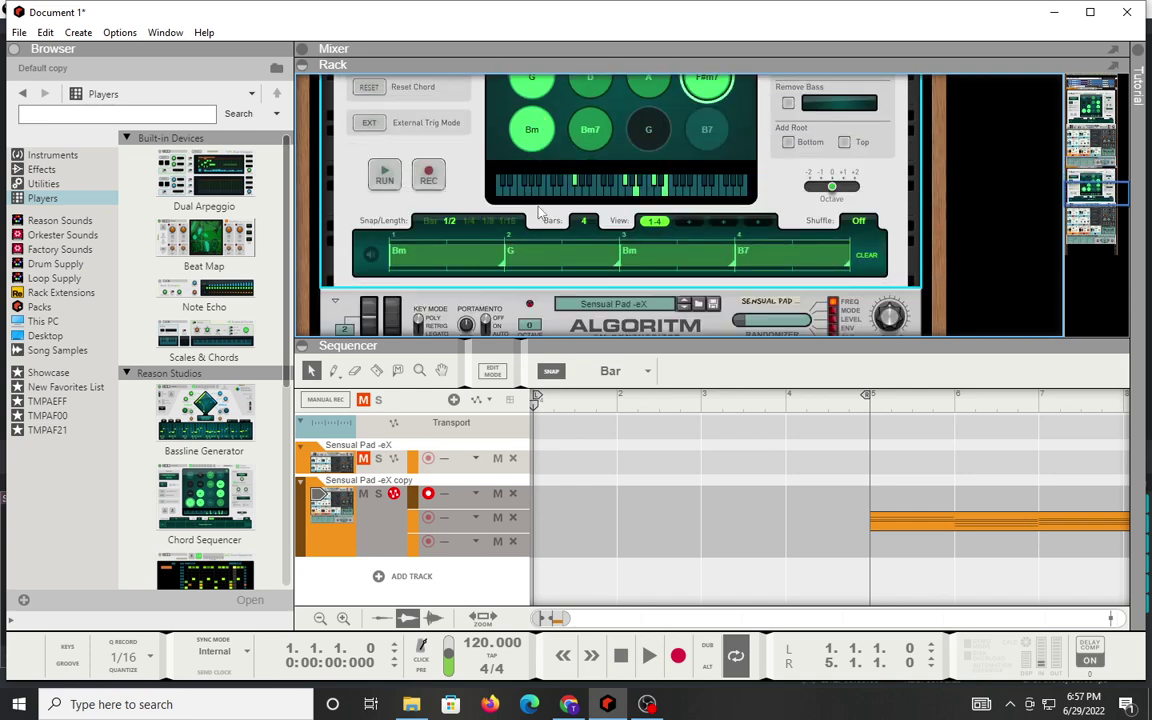
pyautogui.press('F7')
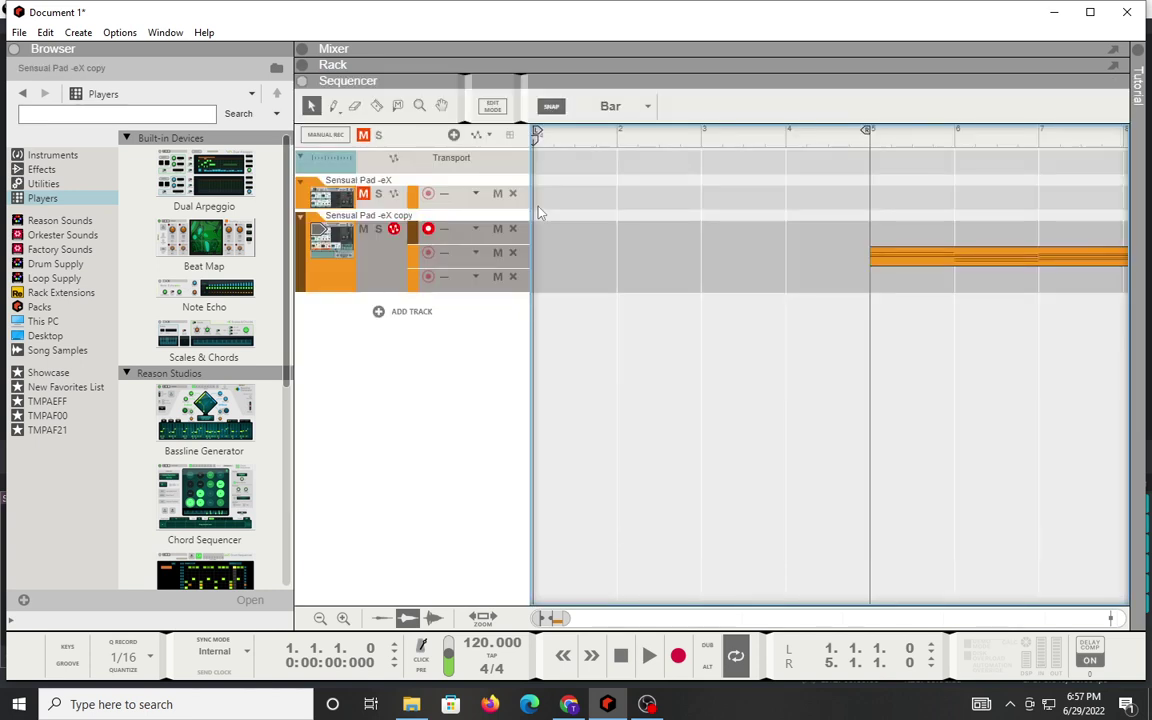
pyautogui.press('F6')
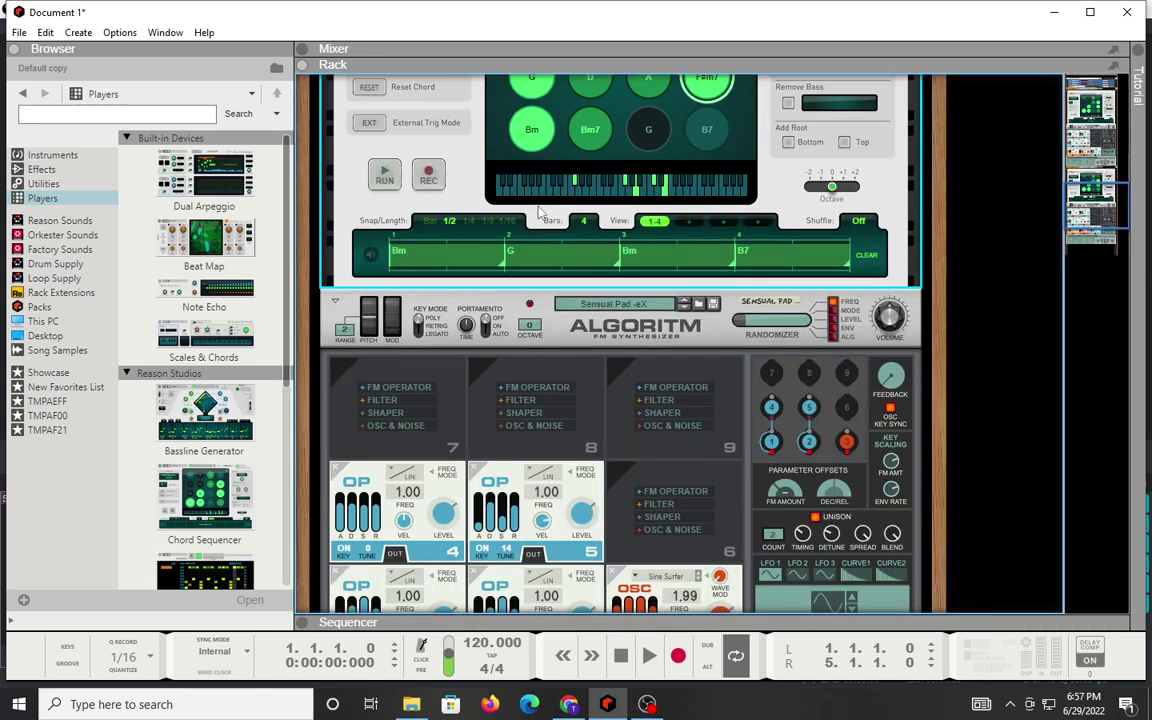
pyautogui.scroll(6, 539, 212)
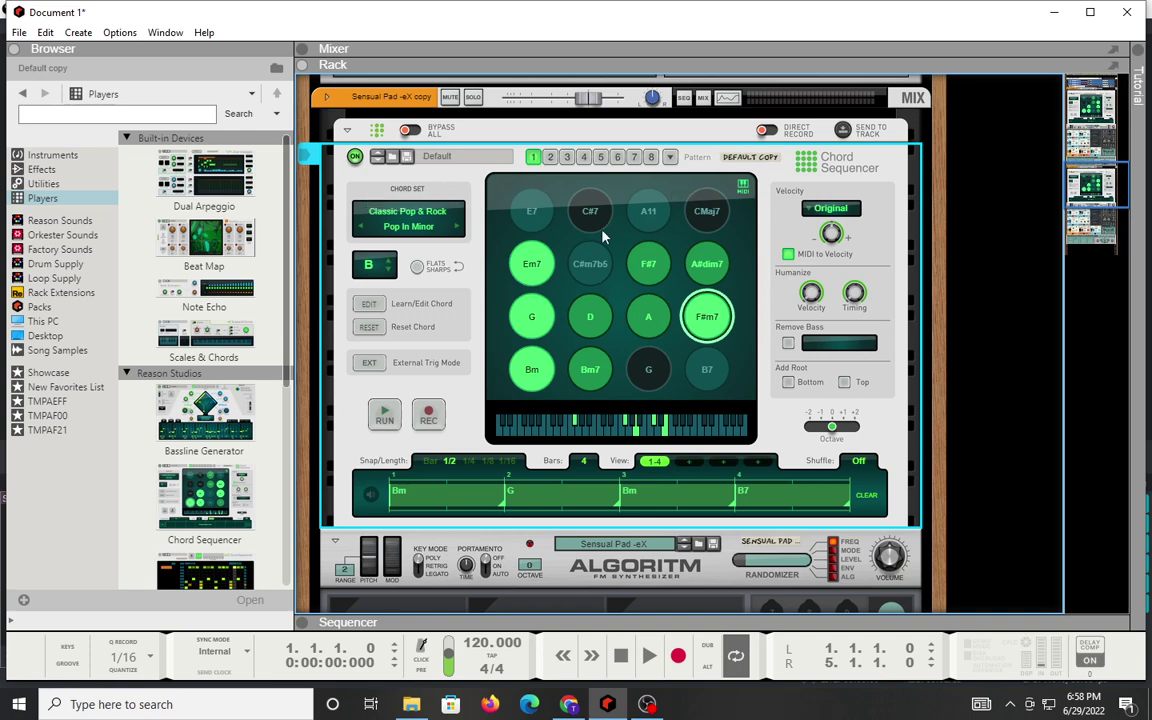
pyautogui.click(414, 214)
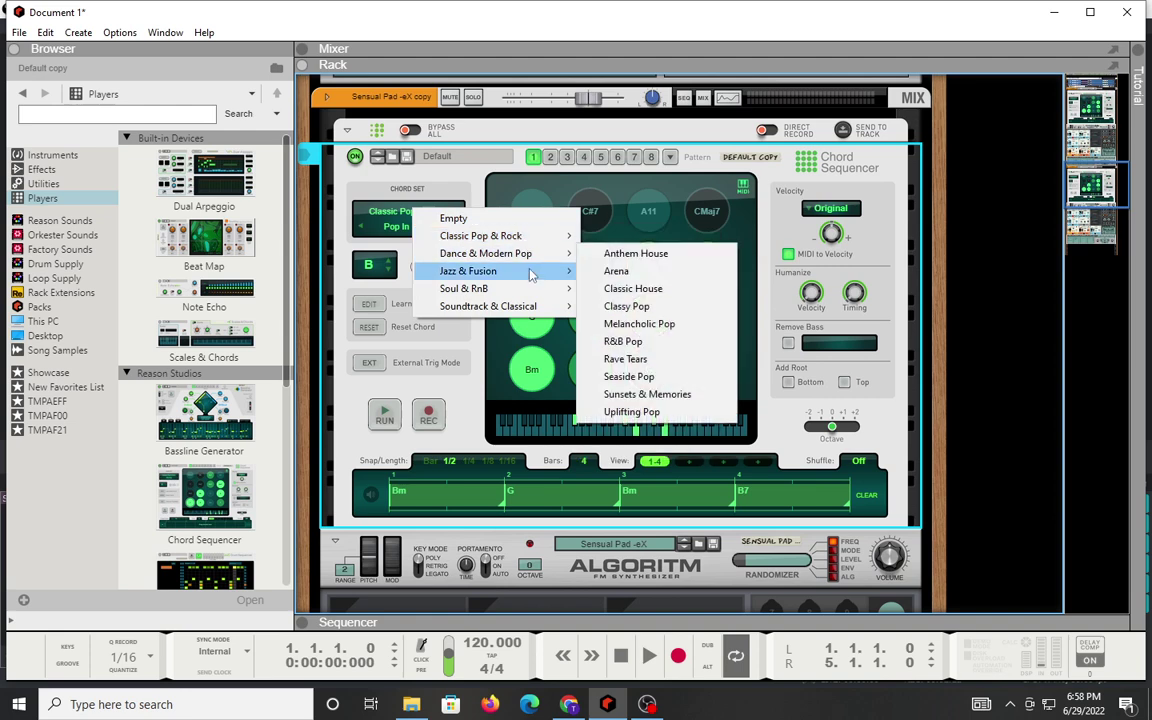
pyautogui.moveTo(531, 276)
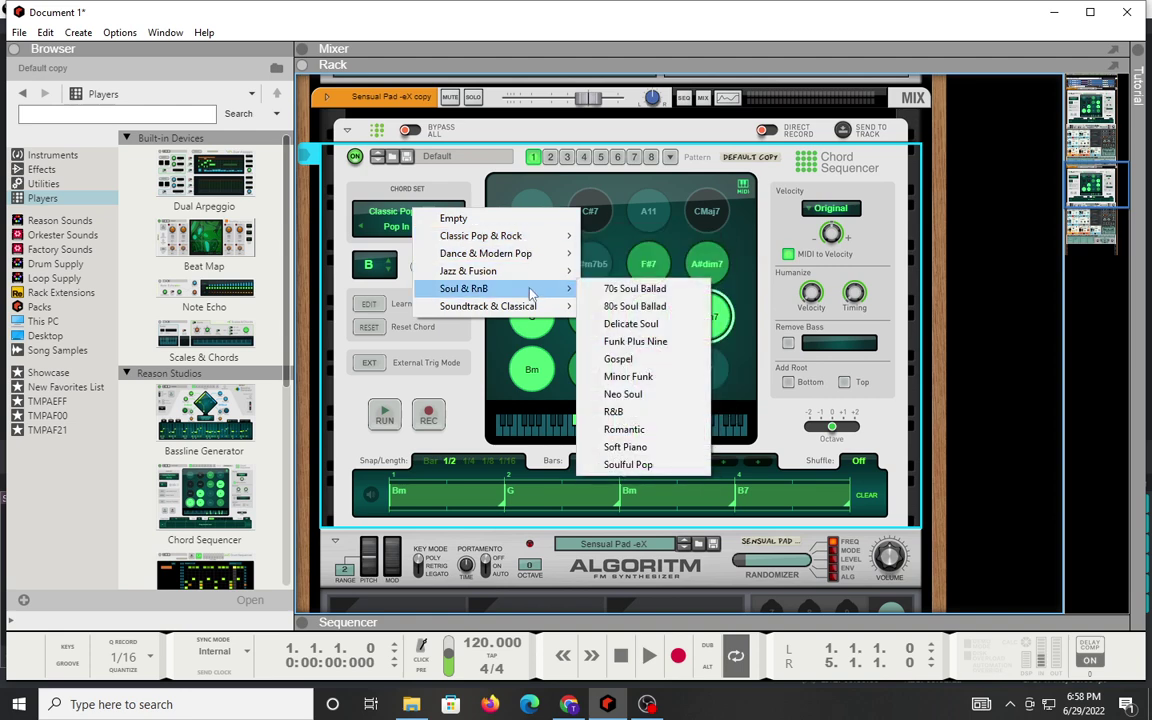
pyautogui.moveTo(531, 311)
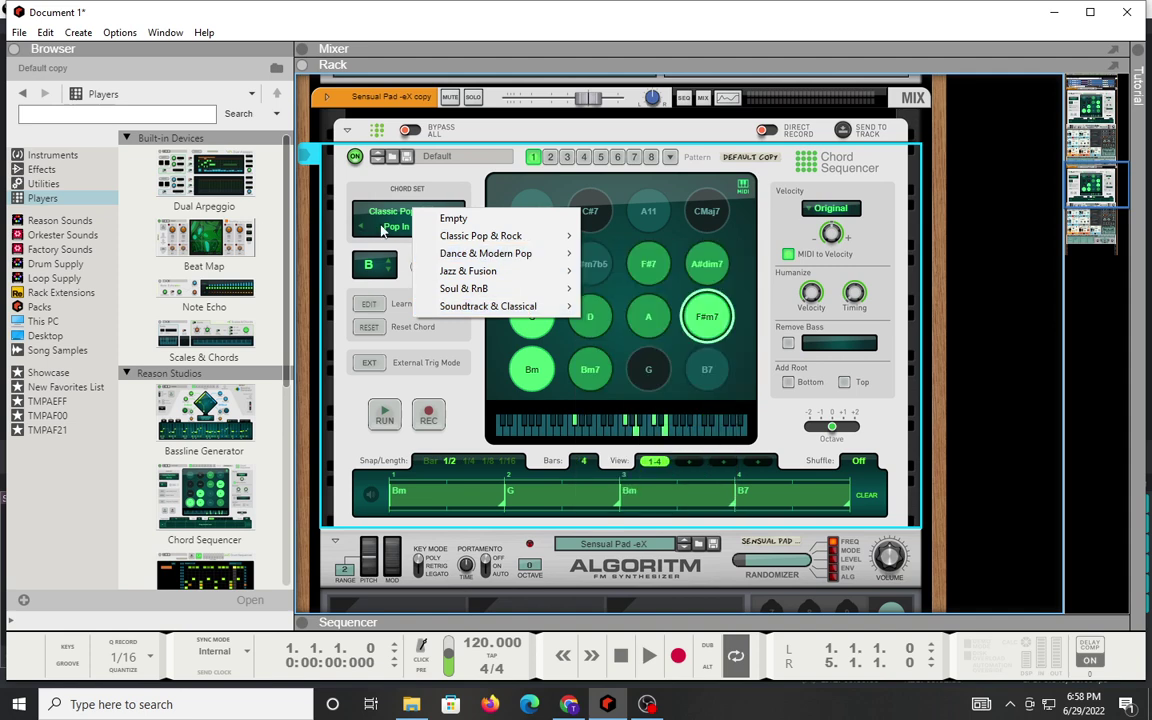
pyautogui.click(384, 230)
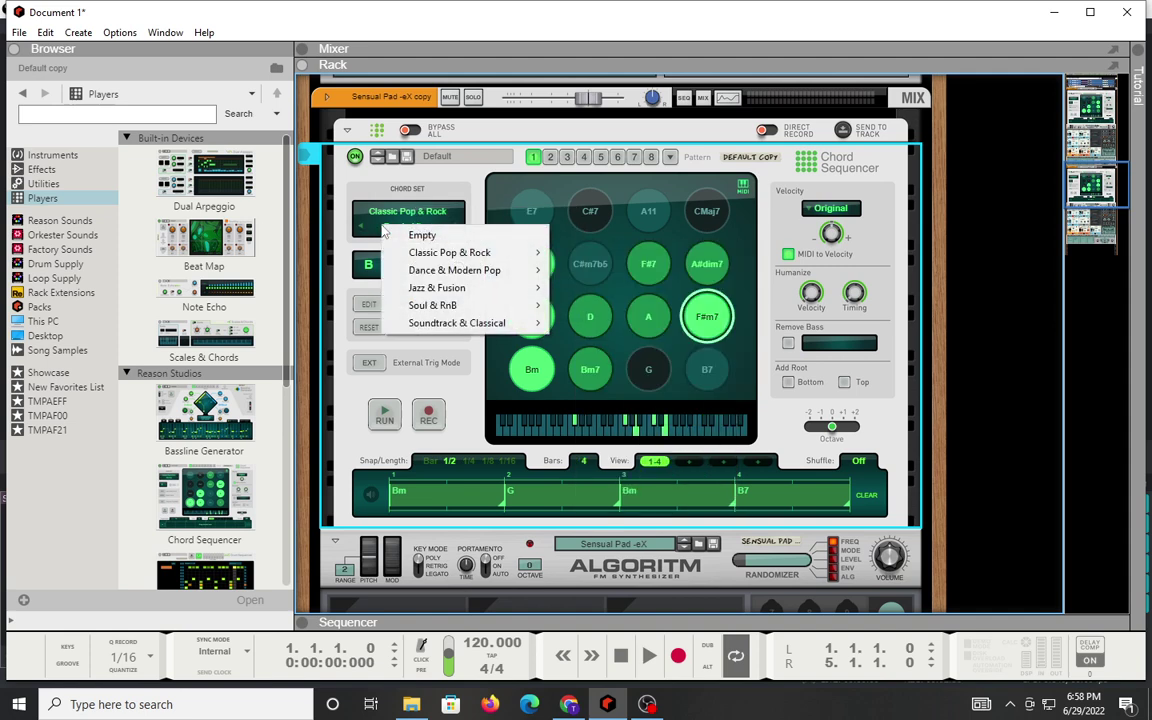
pyautogui.click(425, 342)
pyautogui.click(459, 228)
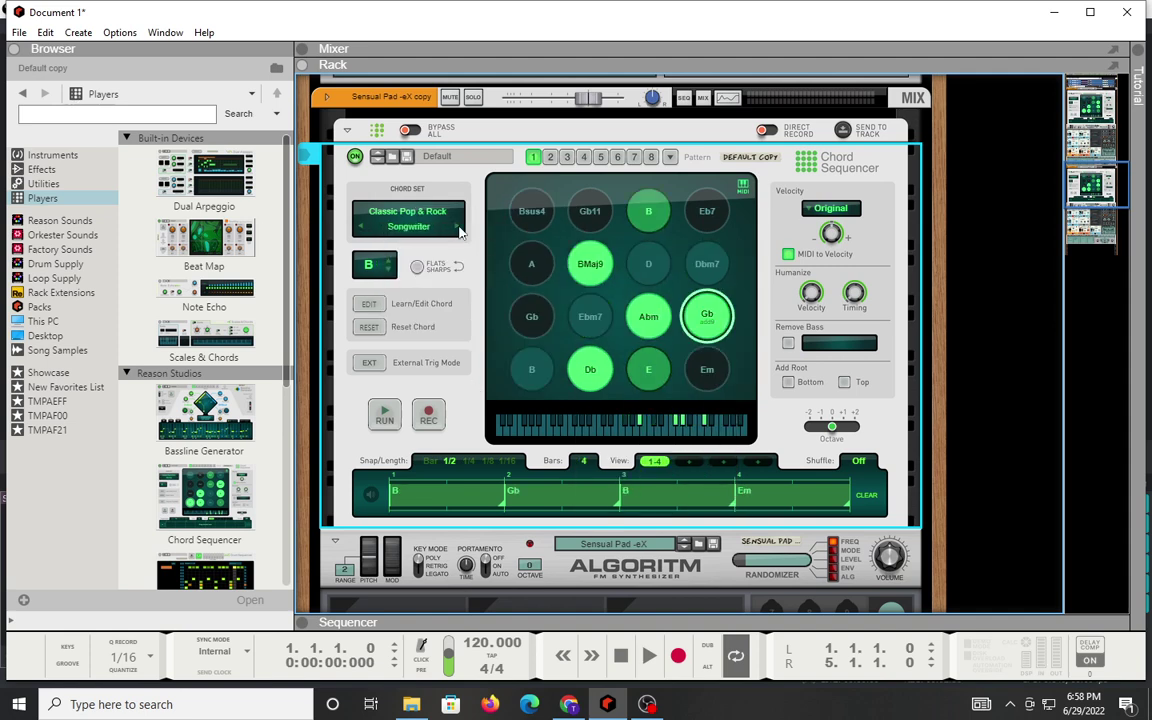
pyautogui.click(459, 229)
pyautogui.click(459, 229)
pyautogui.click(459, 229)
pyautogui.click(459, 229)
pyautogui.click(362, 227)
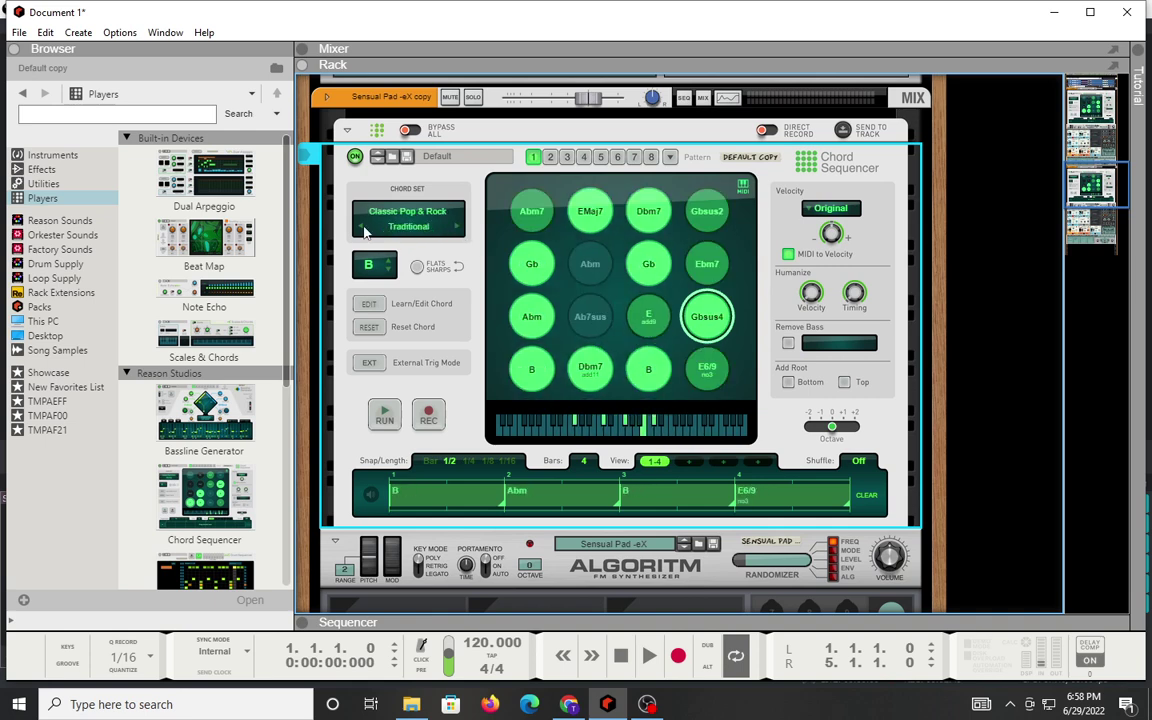
pyautogui.click(362, 227)
pyautogui.click(362, 227)
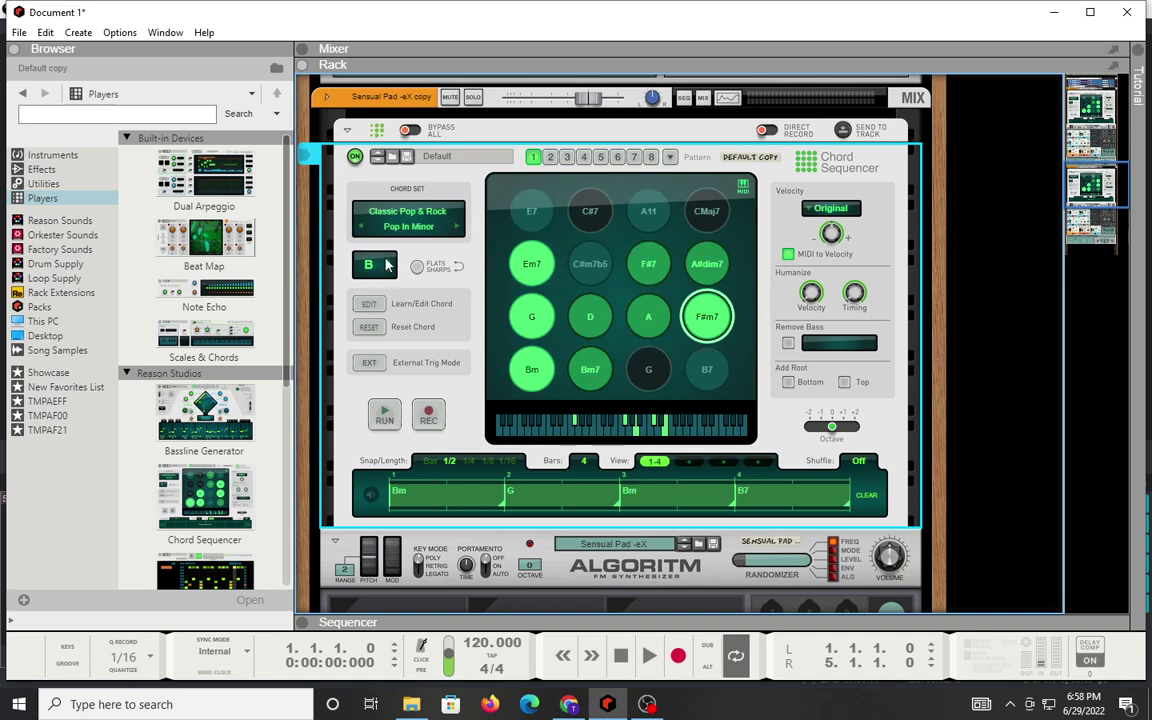
pyautogui.moveTo(392, 265)
pyautogui.mouseDown()
pyautogui.moveTo(392, 280)
pyautogui.moveTo(391, 266)
pyautogui.mouseUp()
# Play and stop the chord pattern, then shorten the Bm chord and undo it
pyautogui.click(385, 415)
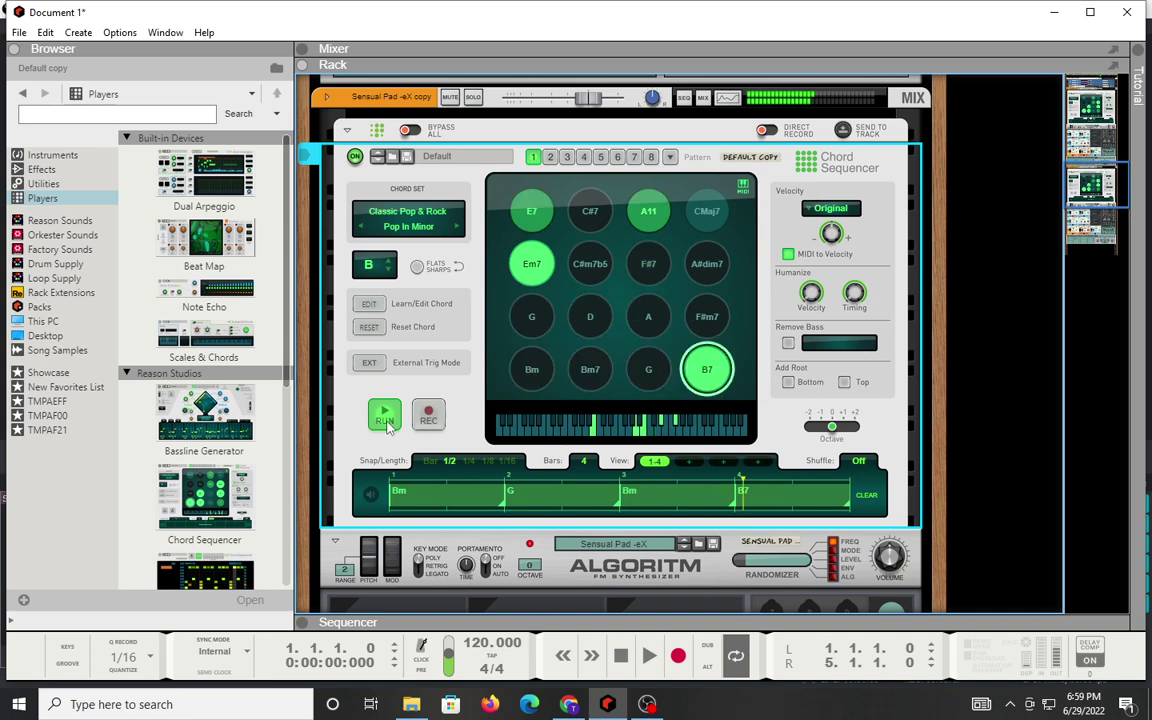
pyautogui.click(386, 420)
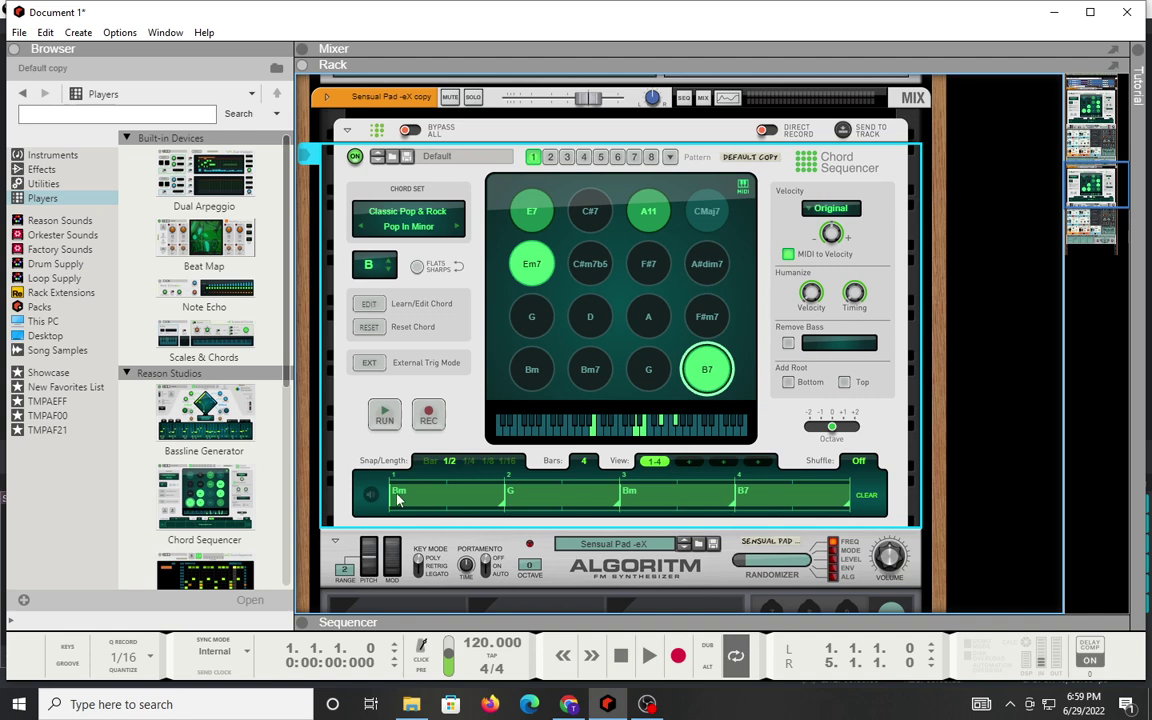
pyautogui.moveTo(503, 502); pyautogui.dragTo(485, 506)
pyautogui.hotkey('ctrl', 'z')
# Stretch the G chord at 1/4 snap, set snap to 1/16, and adjust the Bars length
pyautogui.click(469, 461)
pyautogui.moveTo(512, 512); pyautogui.dragTo(617, 511)
pyautogui.click(507, 461)
pyautogui.moveTo(585, 467); pyautogui.dragTo(594, 311)
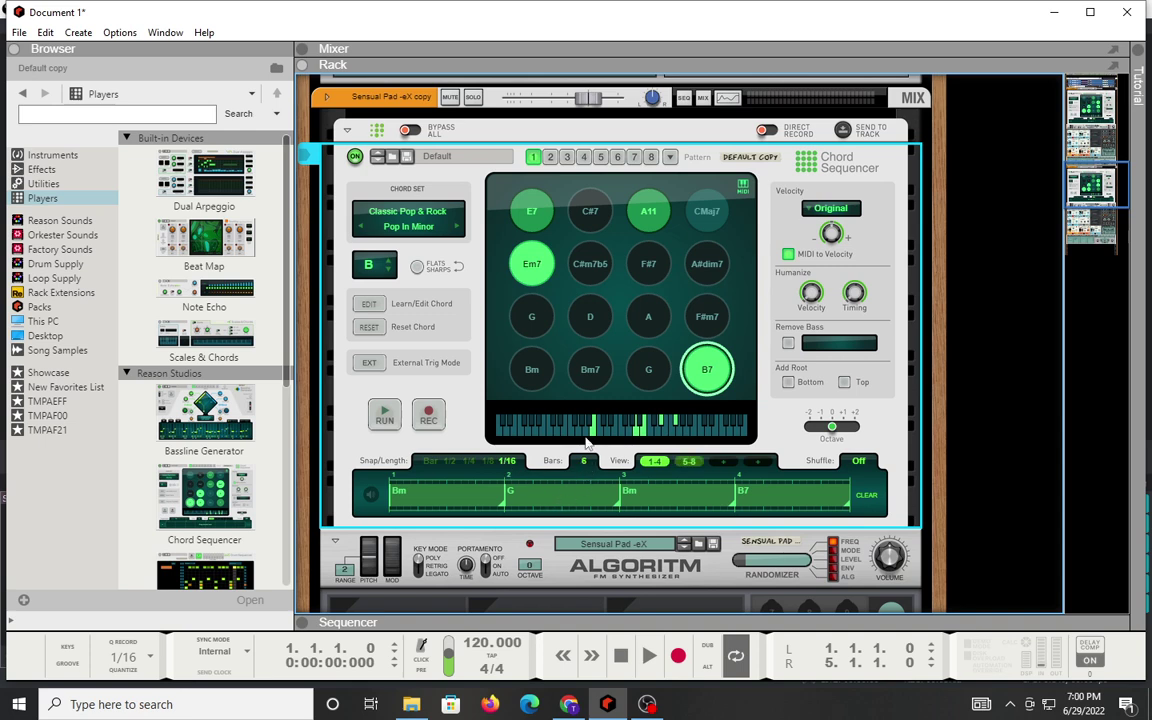
pyautogui.moveTo(594, 432); pyautogui.dragTo(603, 572)
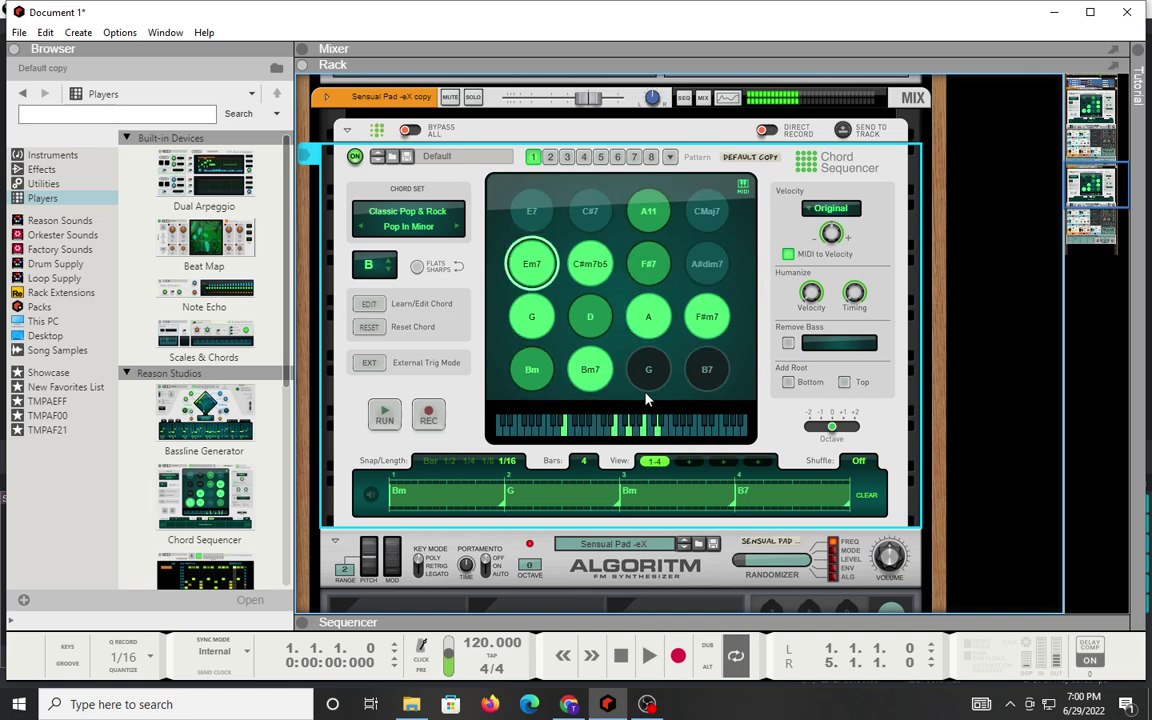
pyautogui.click(537, 371)
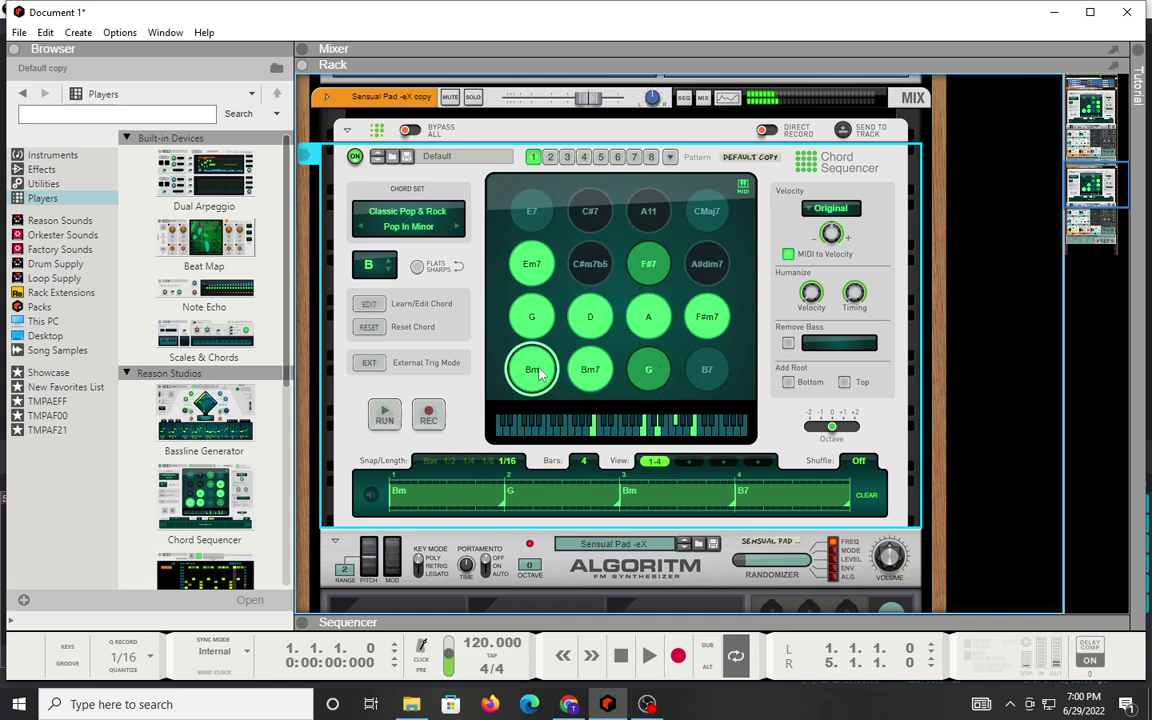
pyautogui.click(591, 376)
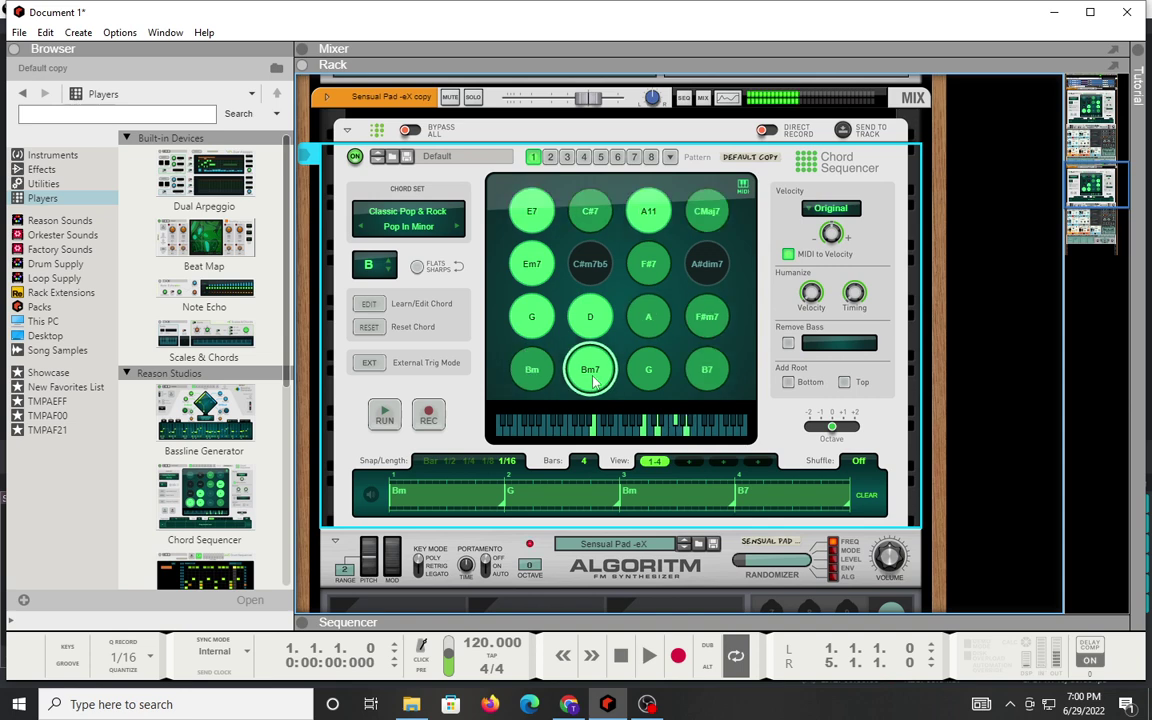
pyautogui.click(649, 372)
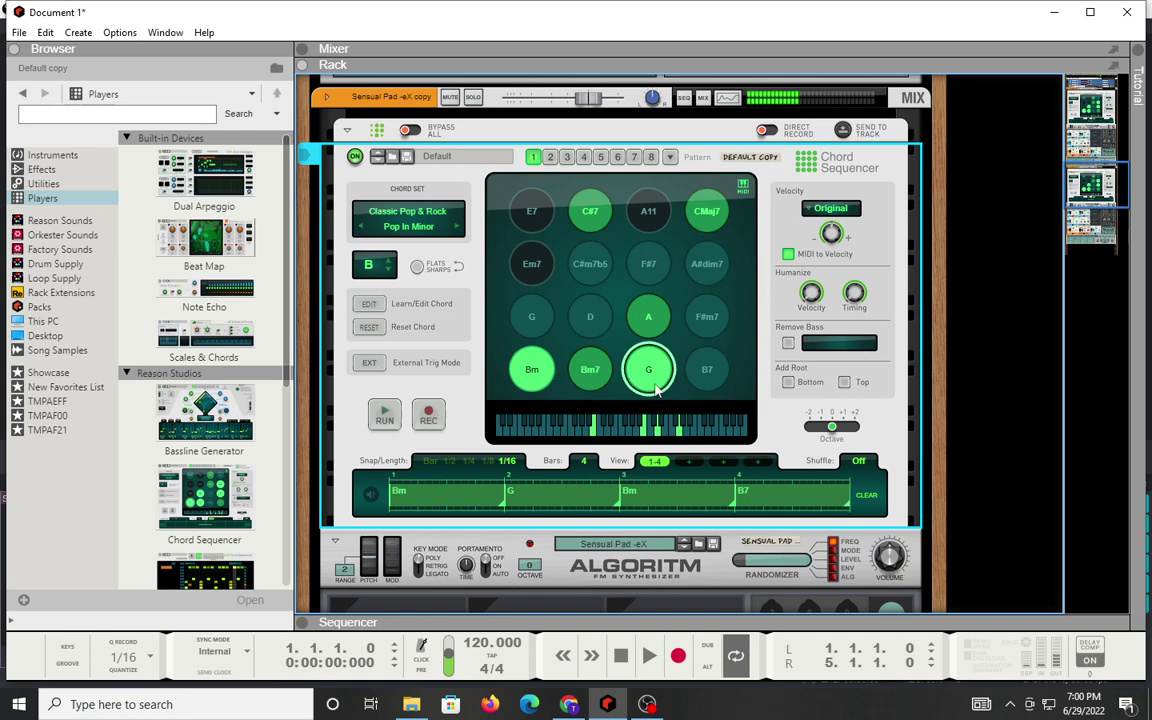
pyautogui.click(655, 390)
pyautogui.click(698, 386)
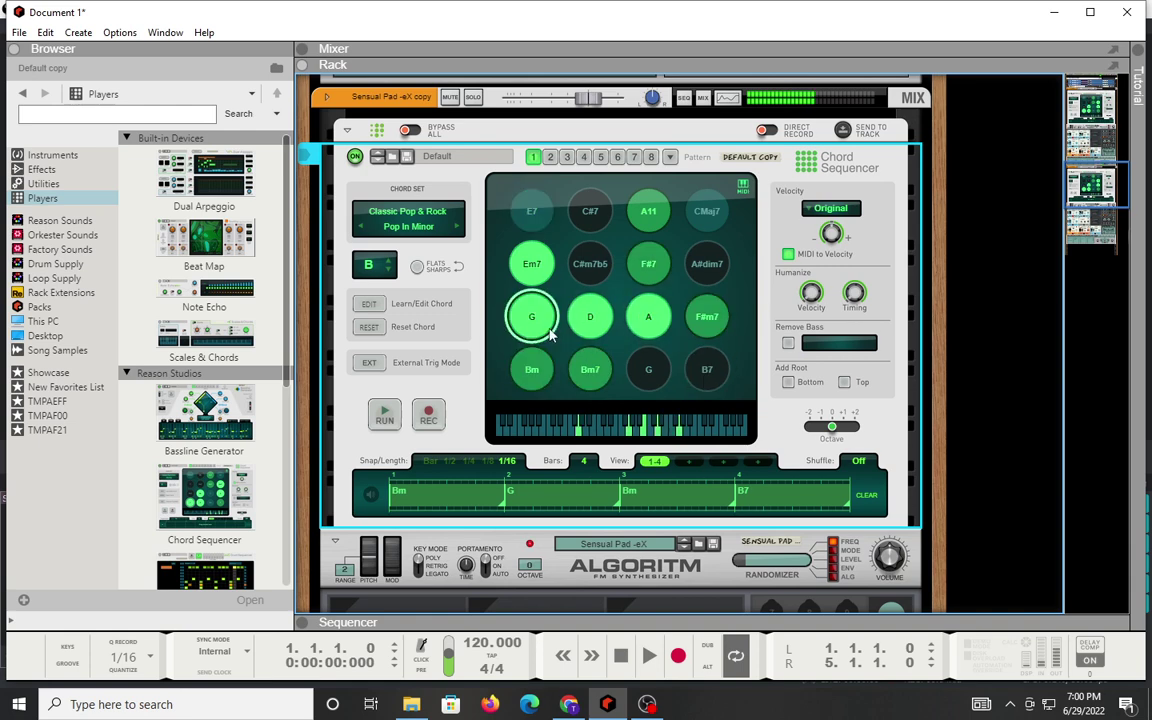
pyautogui.click(588, 318)
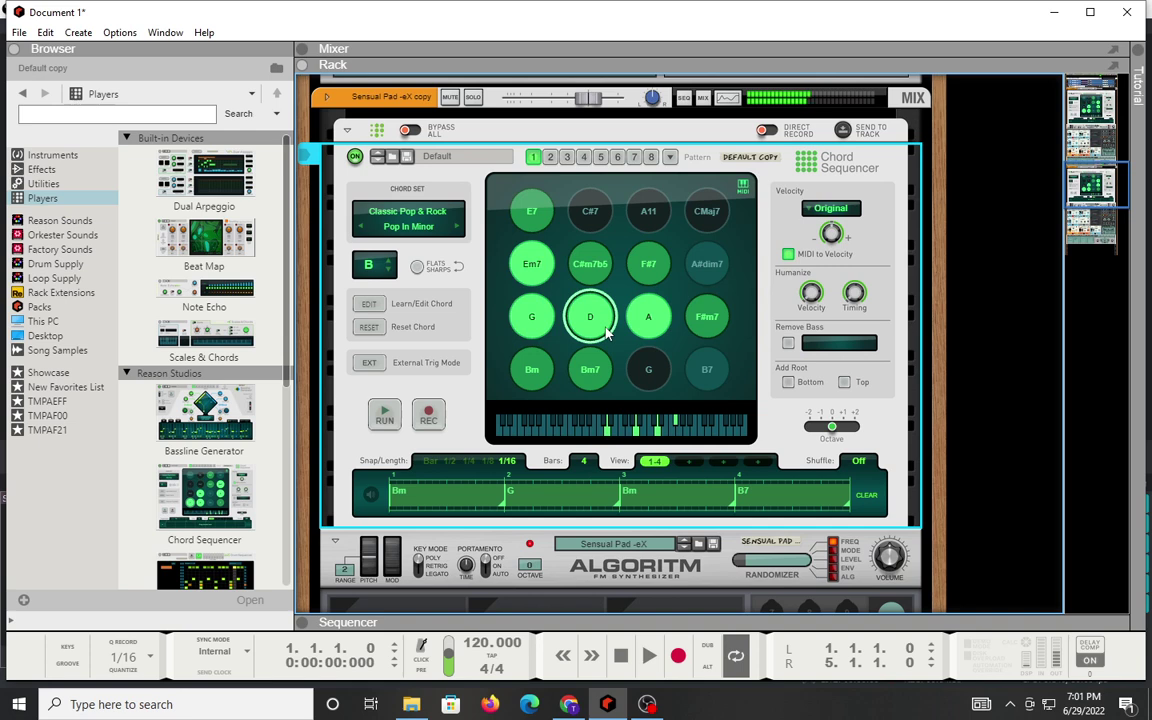
pyautogui.click(649, 317)
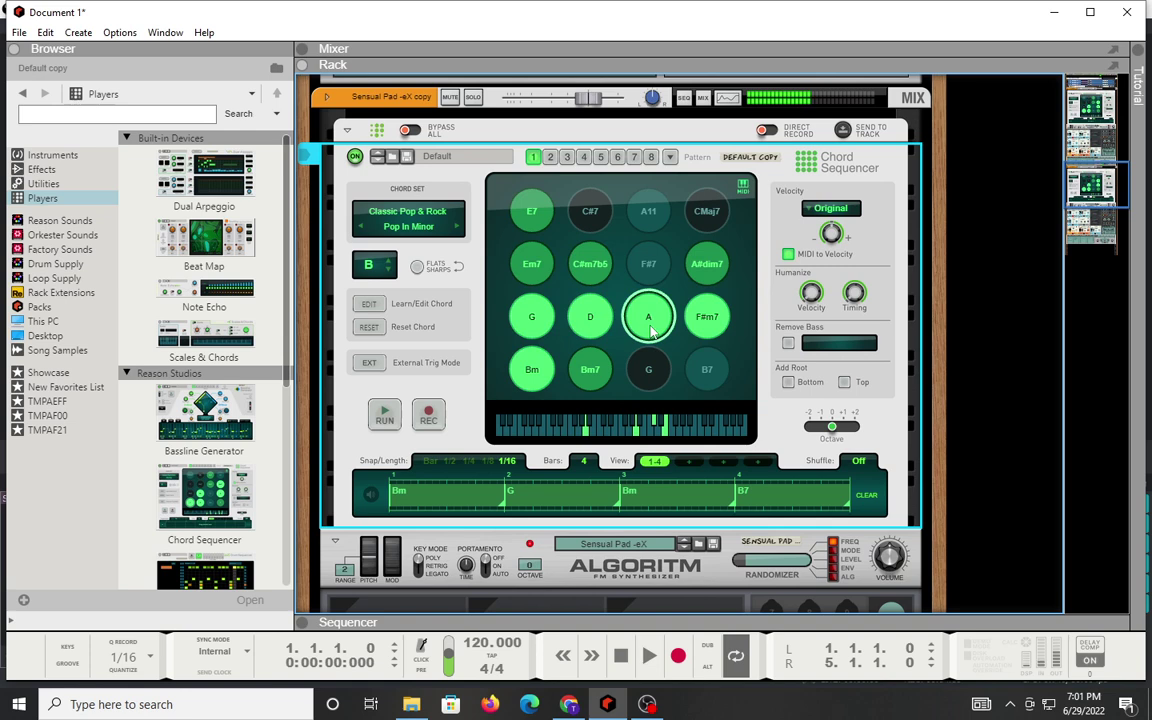
pyautogui.click(710, 318)
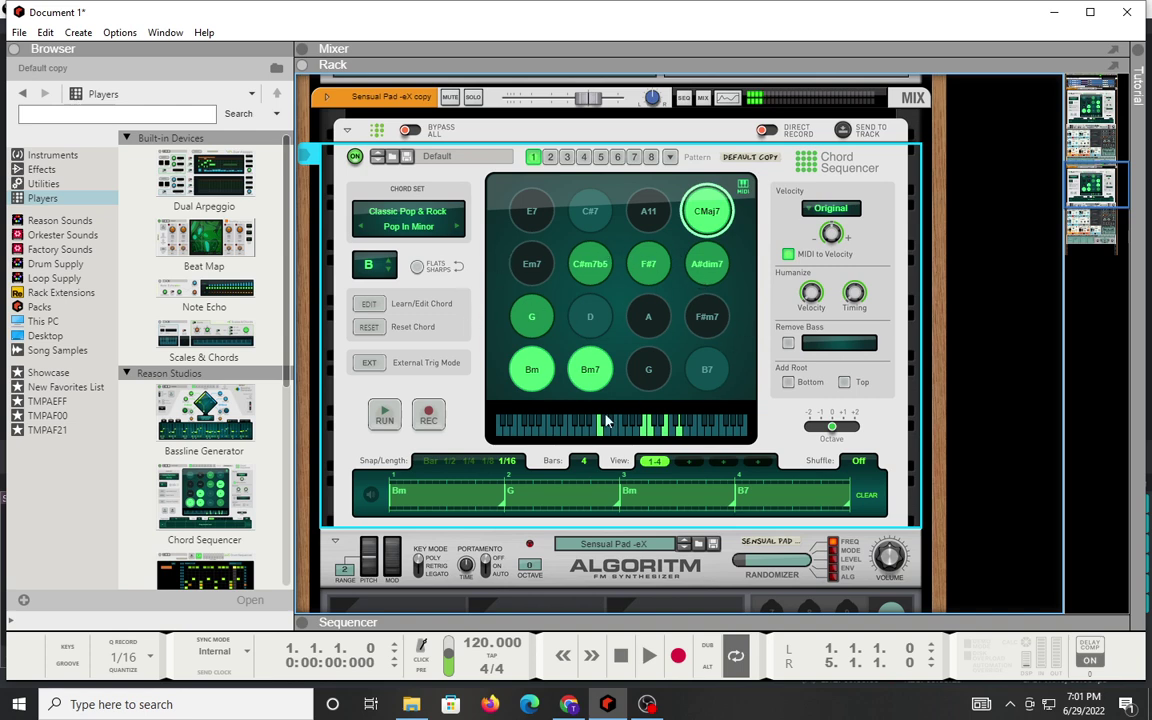
# Switch from pattern 2 to empty pattern 8 and back to pattern 2
pyautogui.click(551, 157)
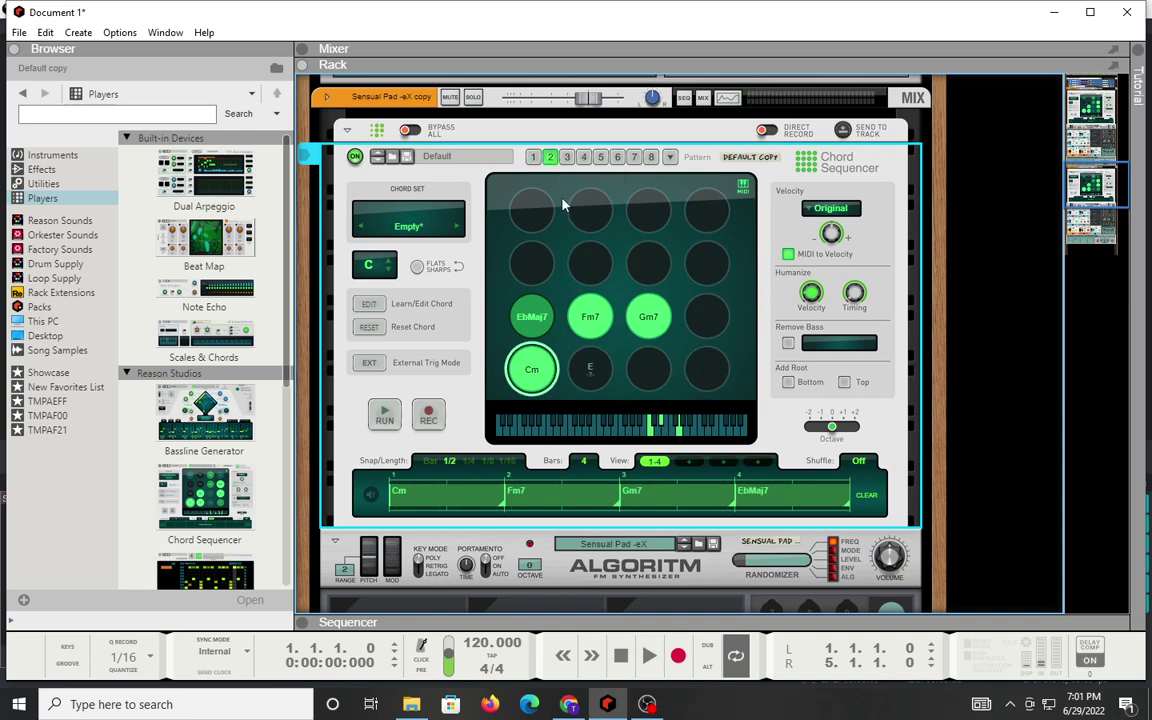
pyautogui.click(651, 157)
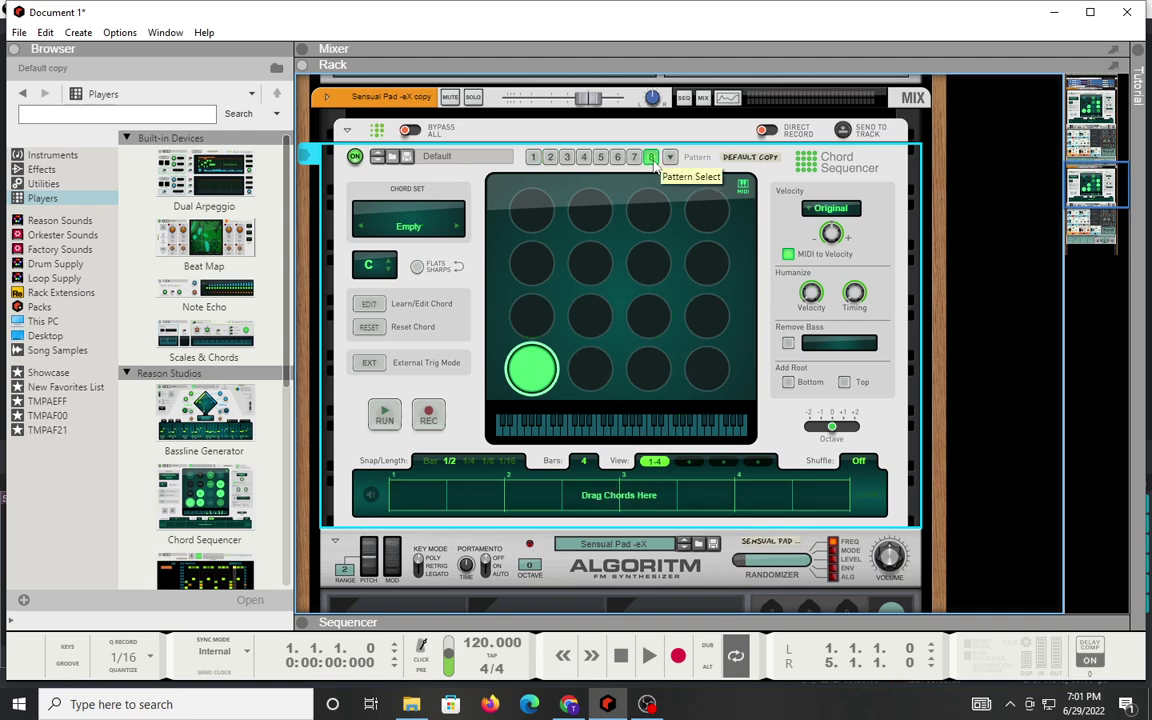
pyautogui.click(550, 157)
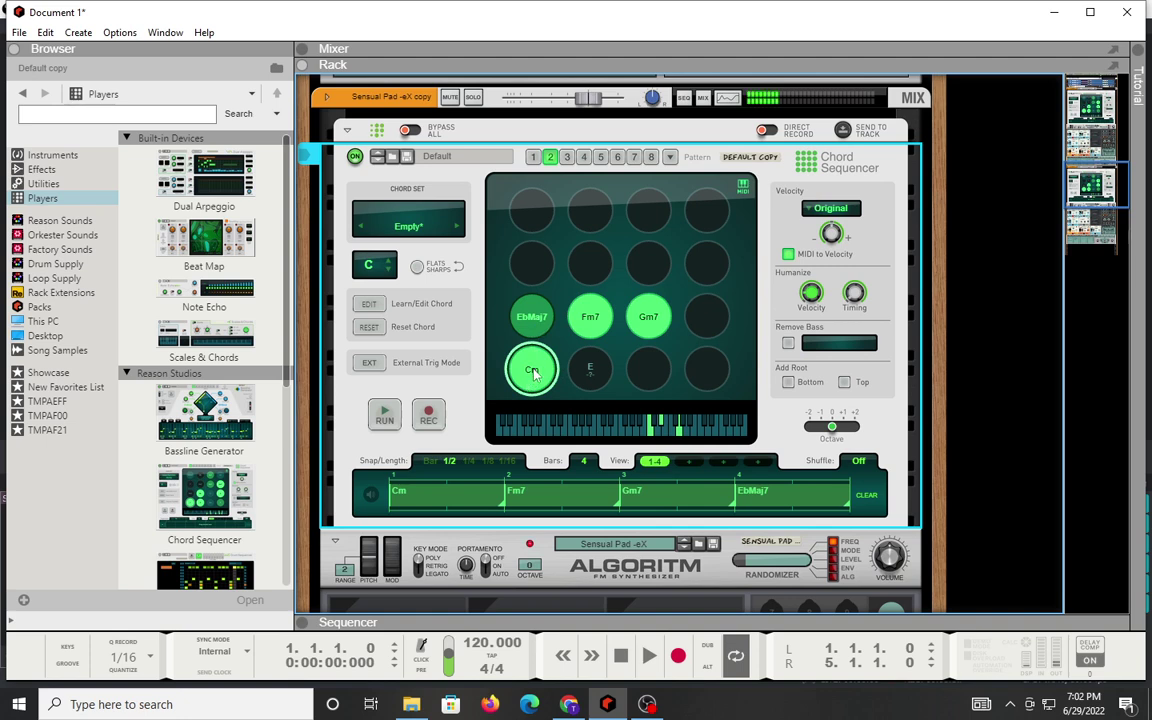
# Audition the Fm7, Gm7 and EbMaj7 pads, then select the empty pad
pyautogui.click(595, 330)
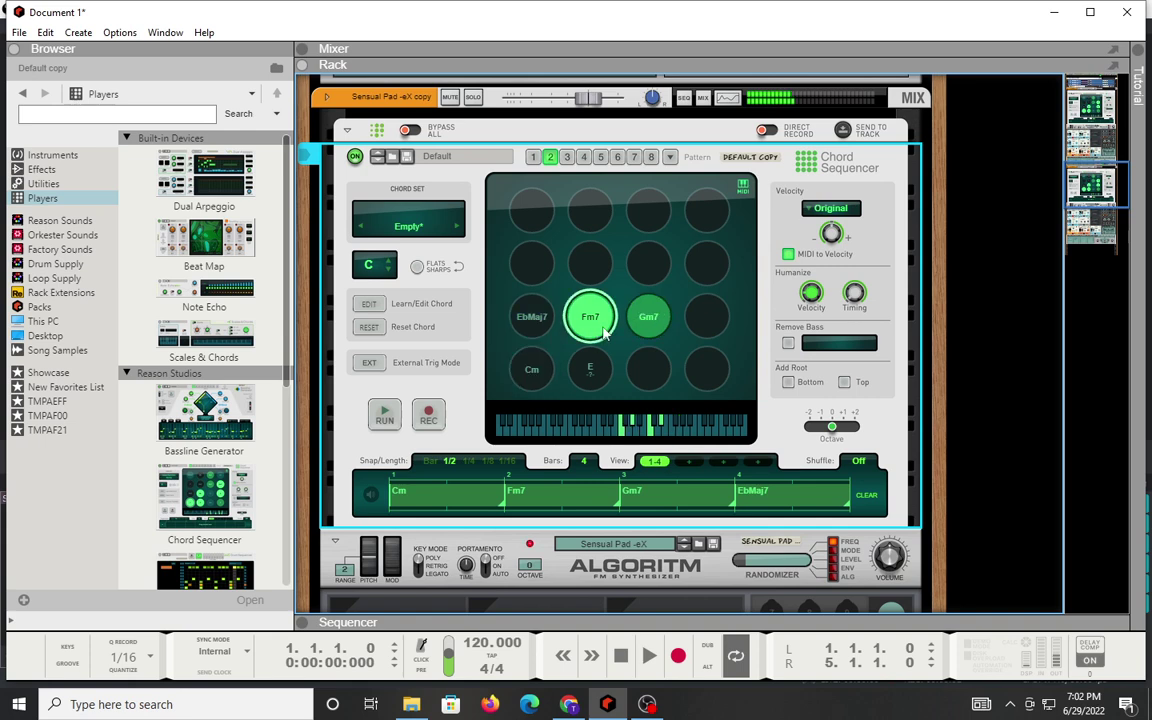
pyautogui.click(649, 318)
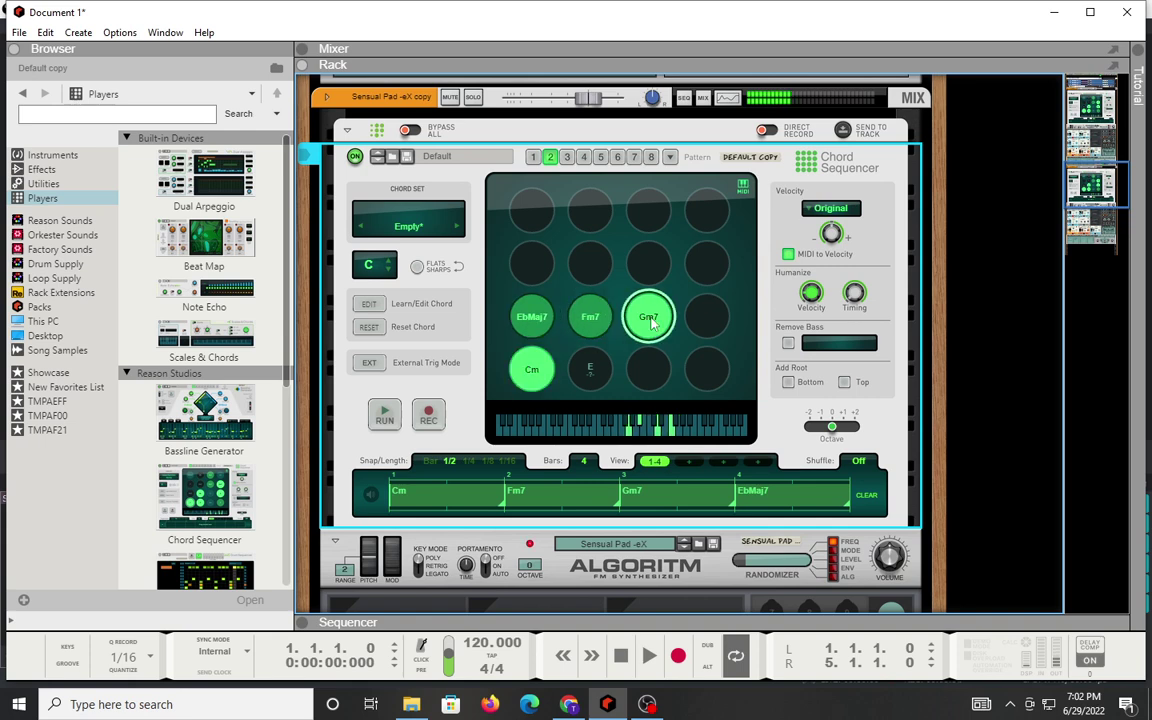
pyautogui.click(529, 318)
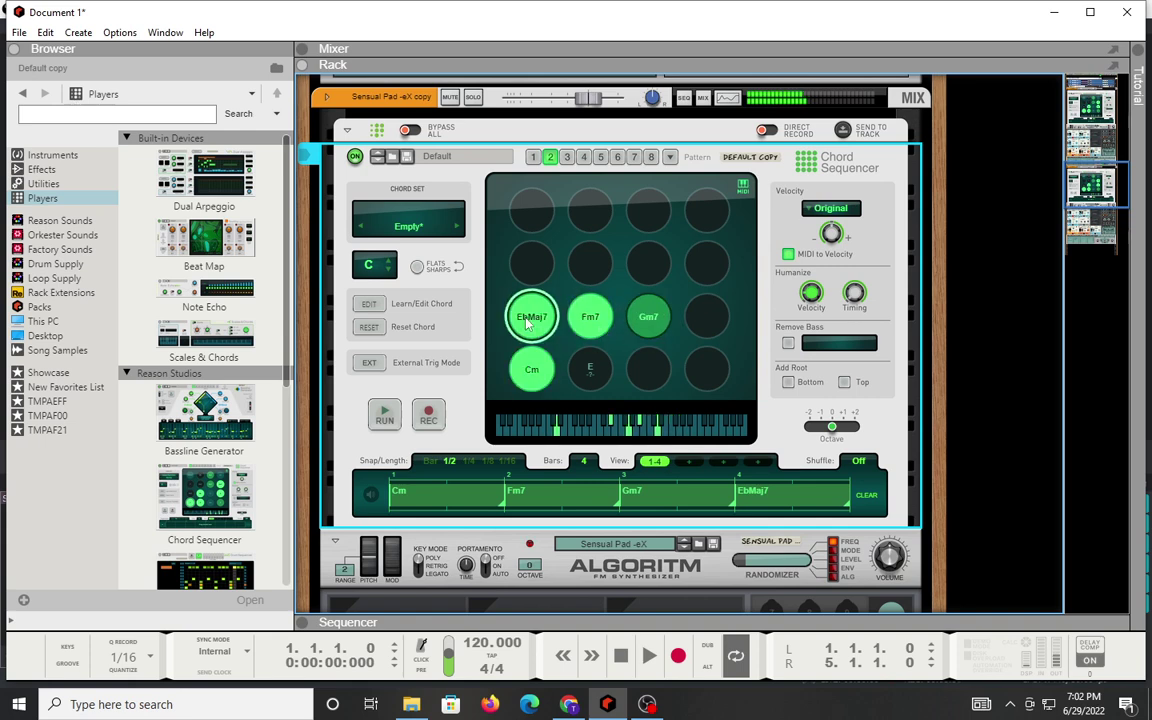
pyautogui.click(649, 369)
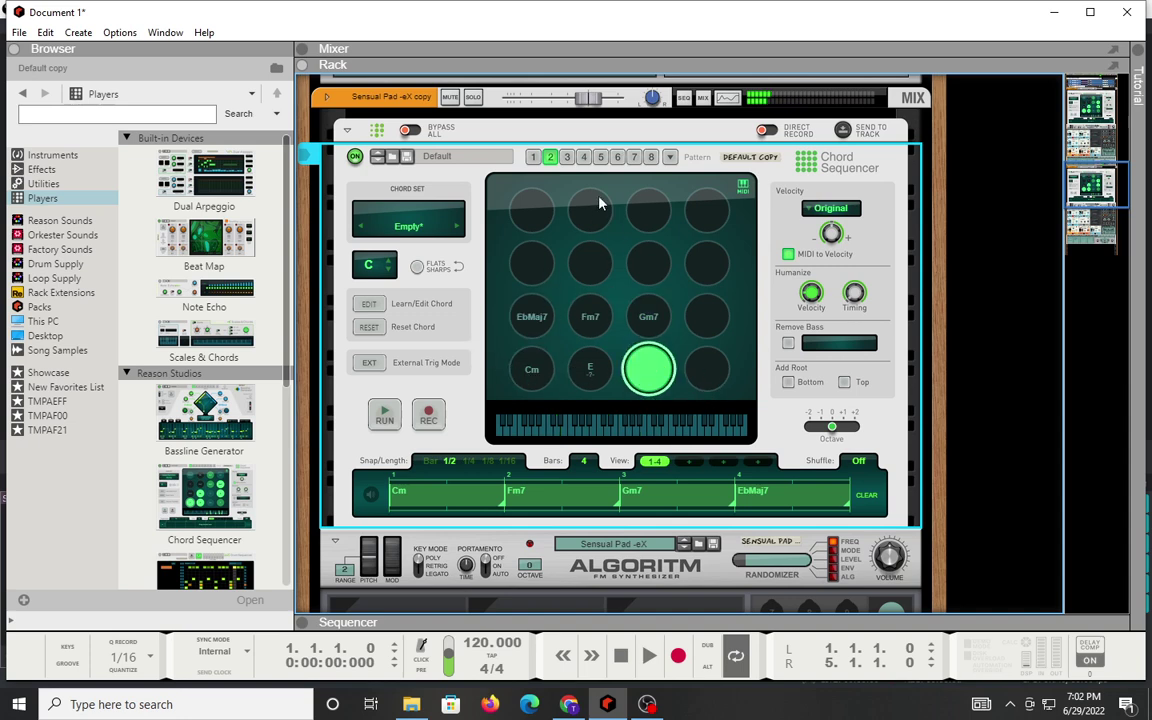
# Learn a Cm9 chord onto the empty pad, then audition the neighbouring E pad
pyautogui.click(380, 309)
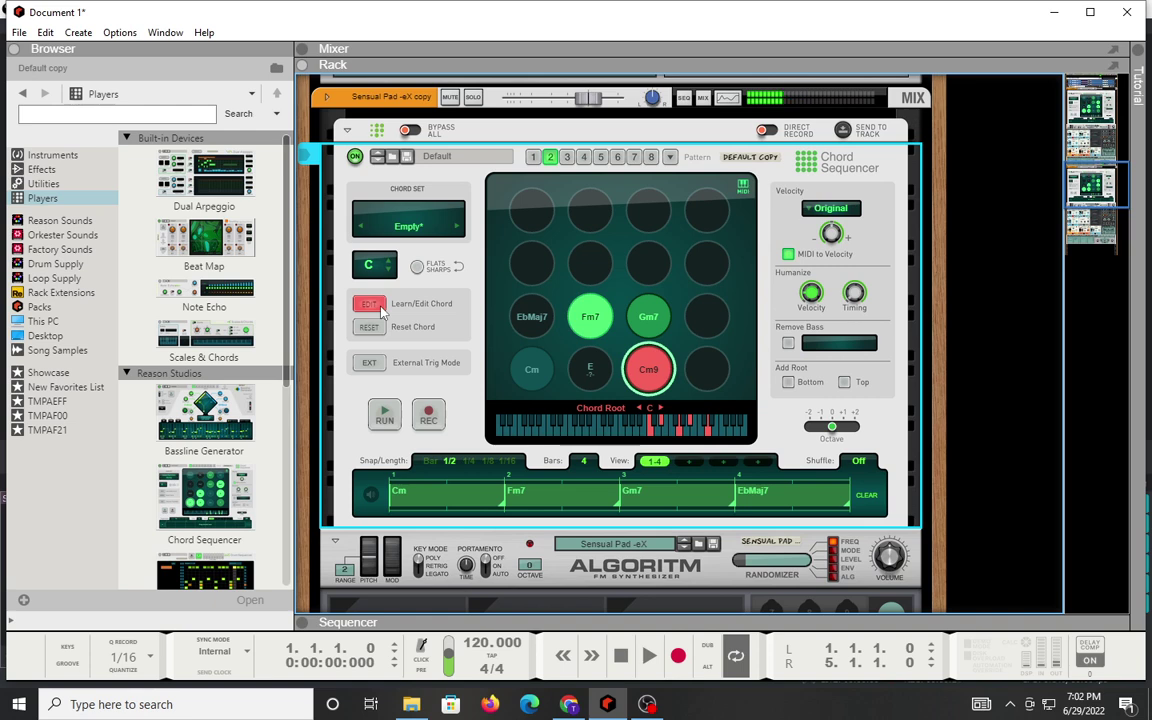
pyautogui.click(379, 309)
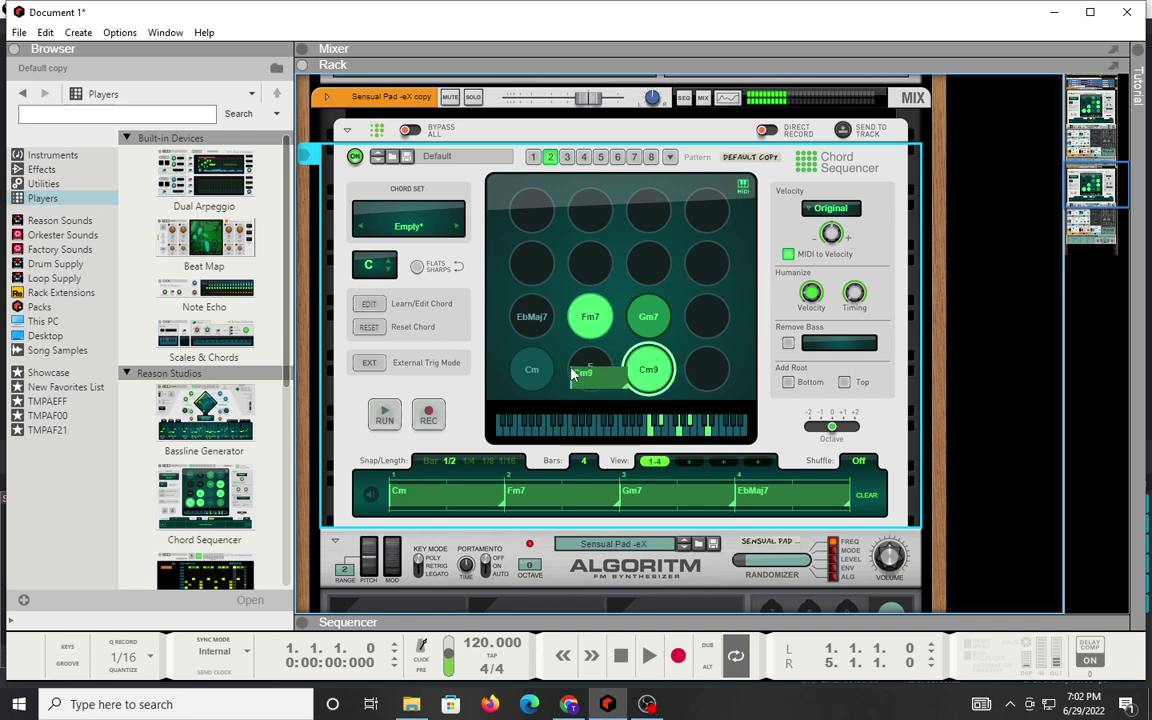
pyautogui.moveTo(648, 369); pyautogui.dragTo(580, 373)
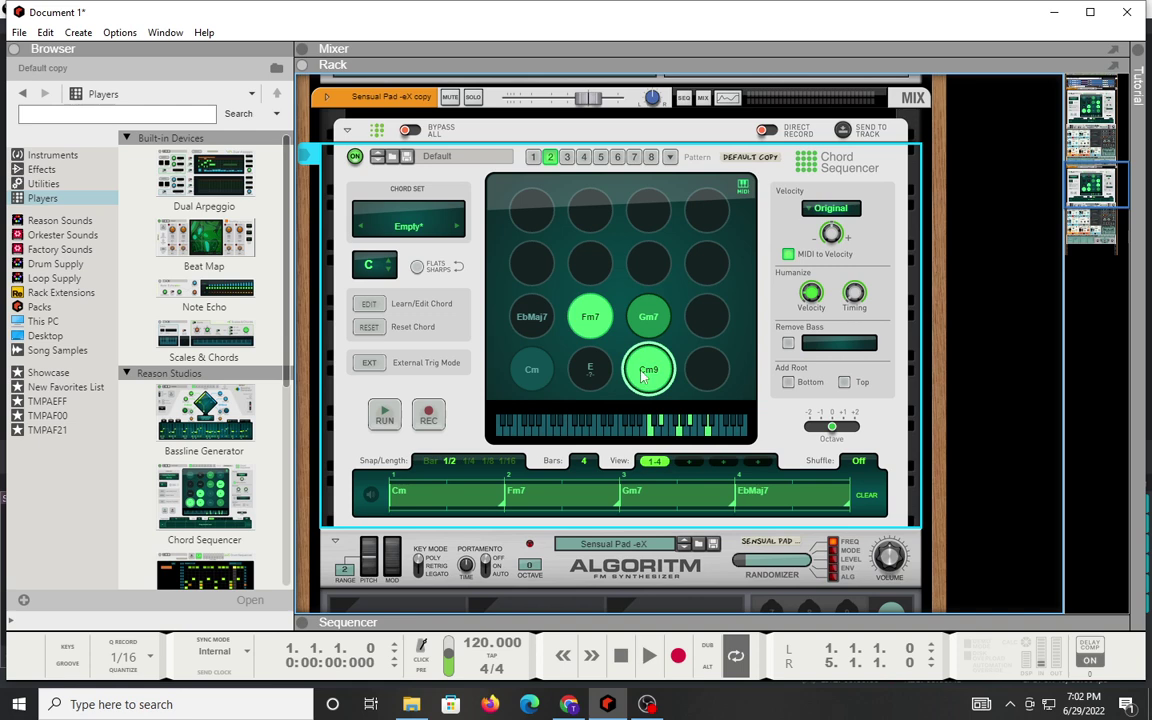
pyautogui.click(590, 368)
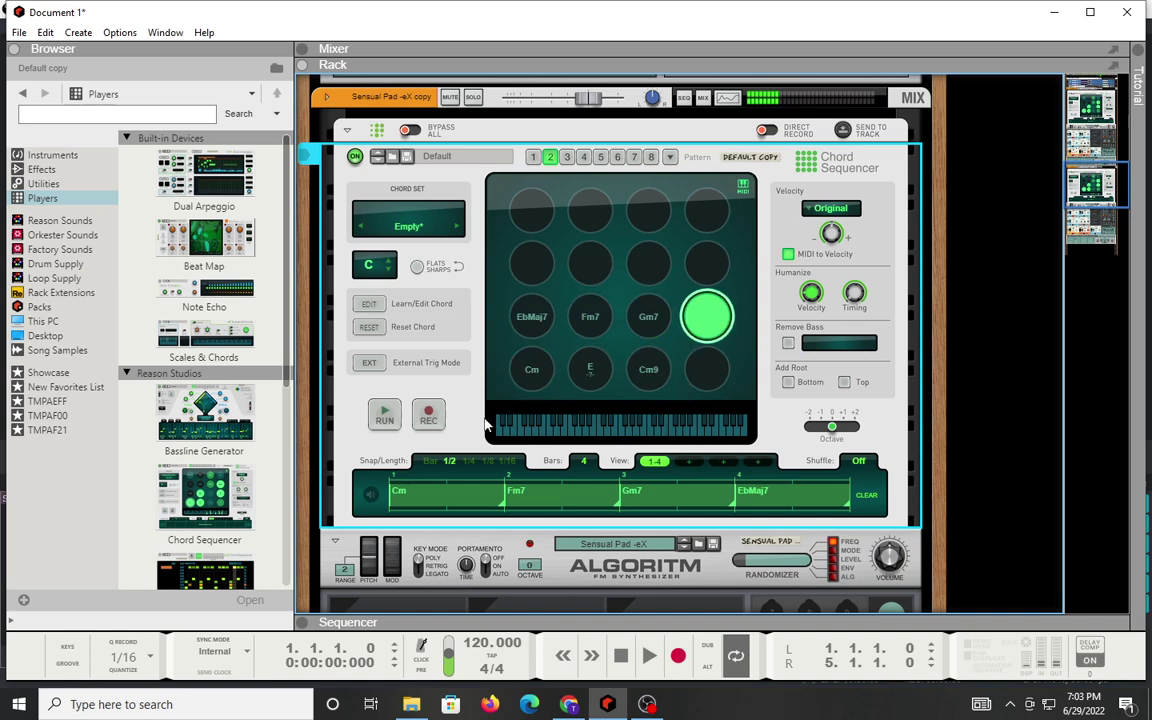
# Audition Cm9, extend the pattern to 16 bars, view bars 1–4, and play it through
pyautogui.click(648, 370)
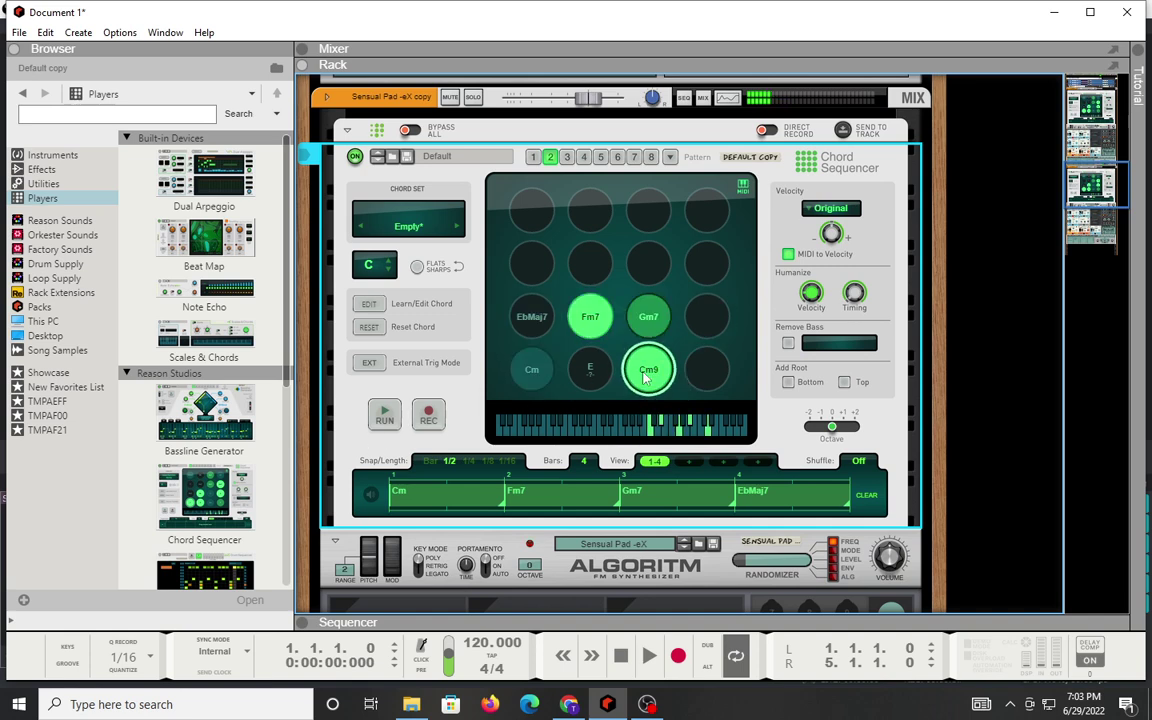
pyautogui.click(692, 462)
pyautogui.click(723, 462)
pyautogui.click(758, 462)
pyautogui.click(652, 462)
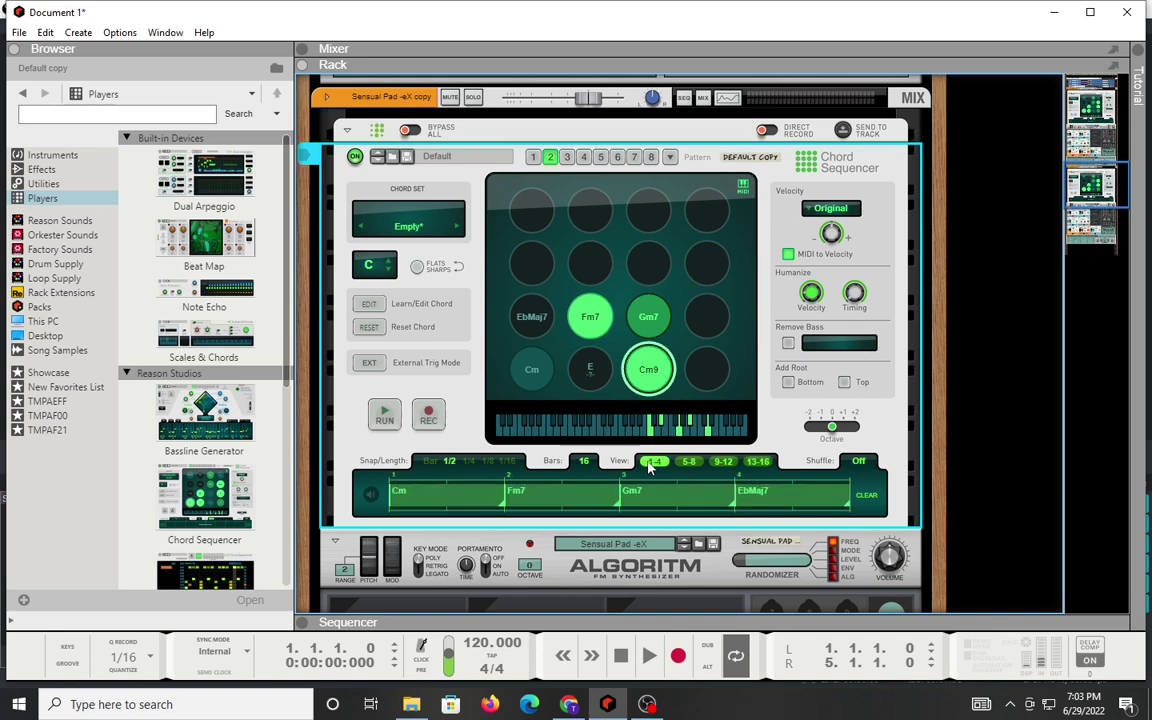
pyautogui.click(383, 416)
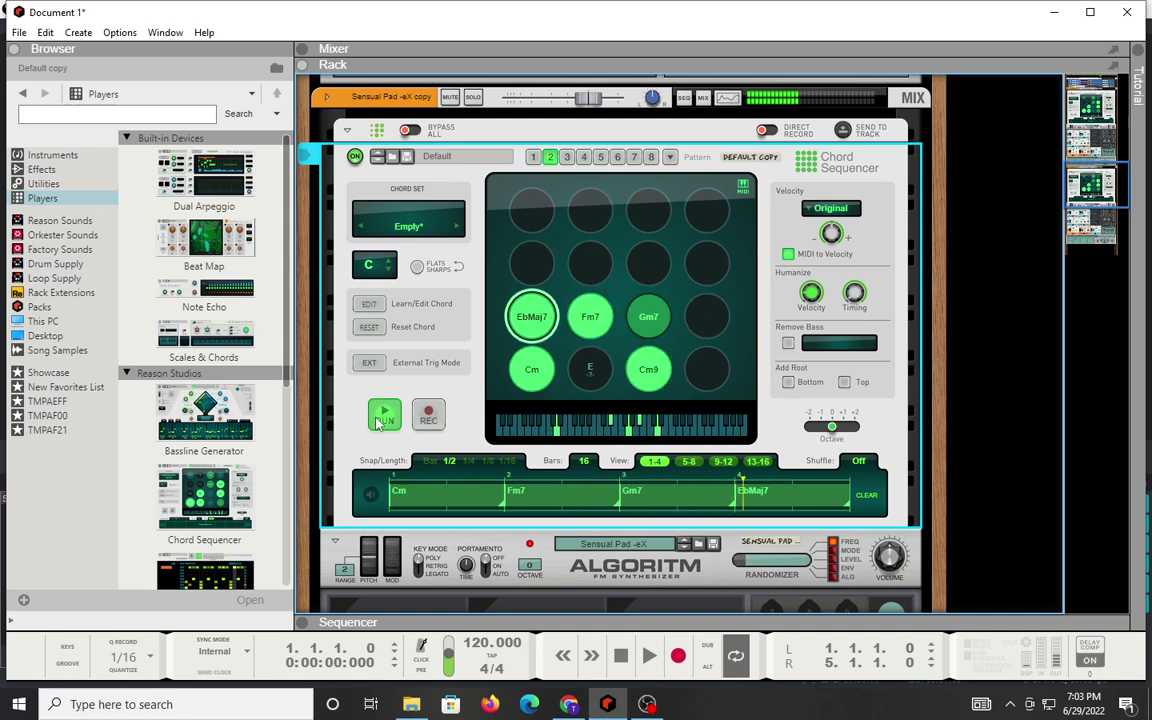
pyautogui.click(380, 420)
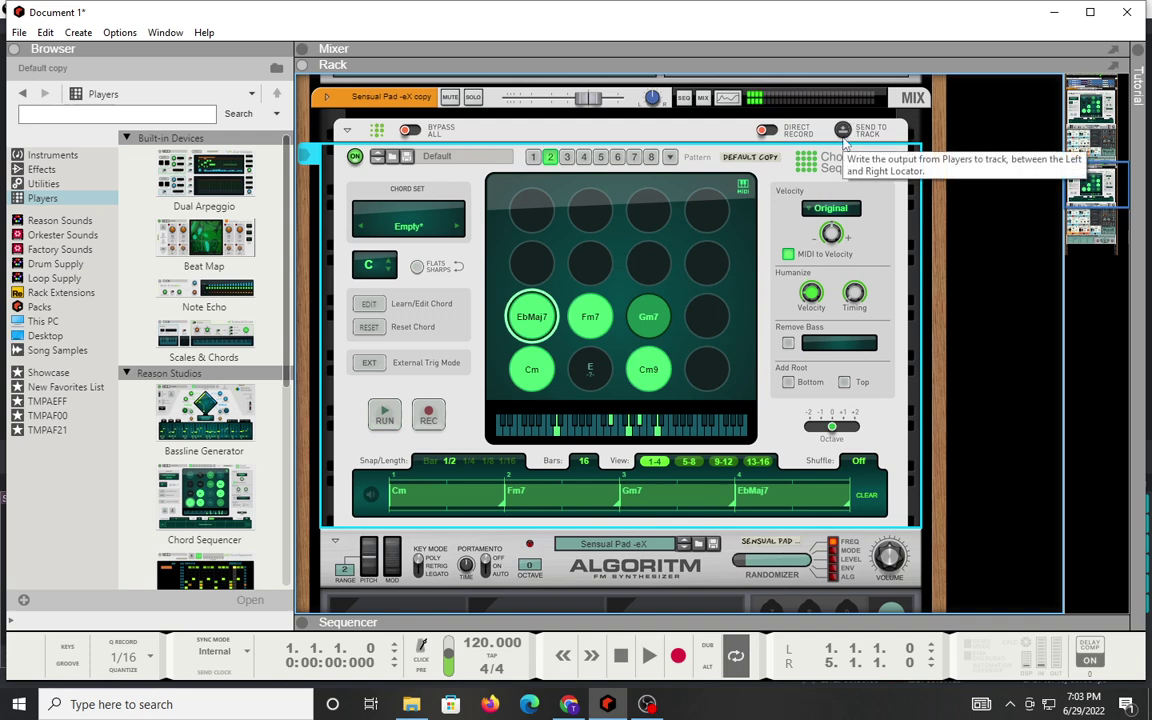
# Send the chord pattern to the Sensual Pad -eX copy track and move the clip to bar 1
pyautogui.click(843, 140)
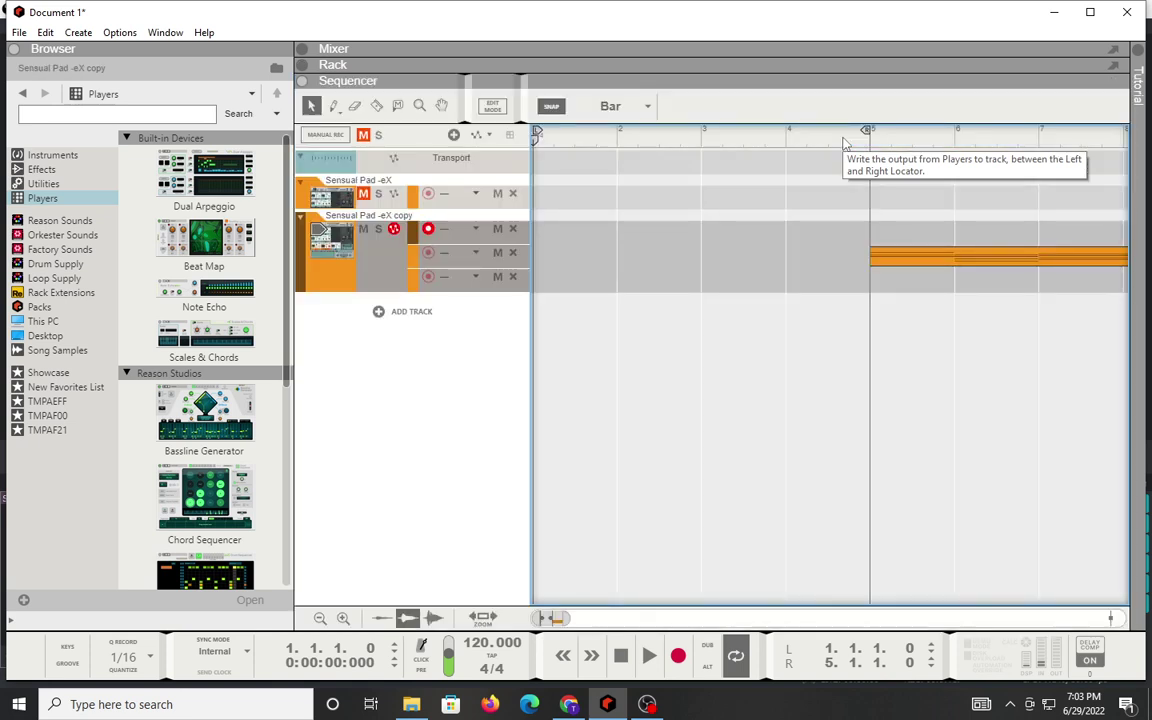
pyautogui.moveTo(1041, 257); pyautogui.dragTo(661, 262)
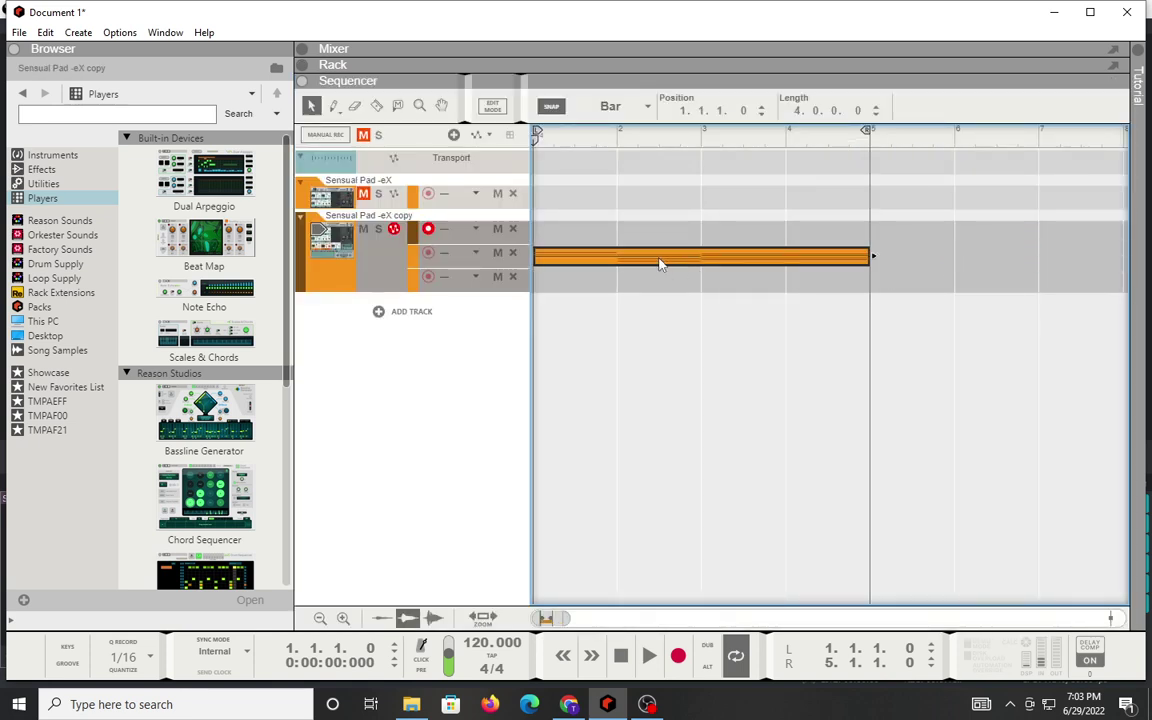
pyautogui.click(385, 207)
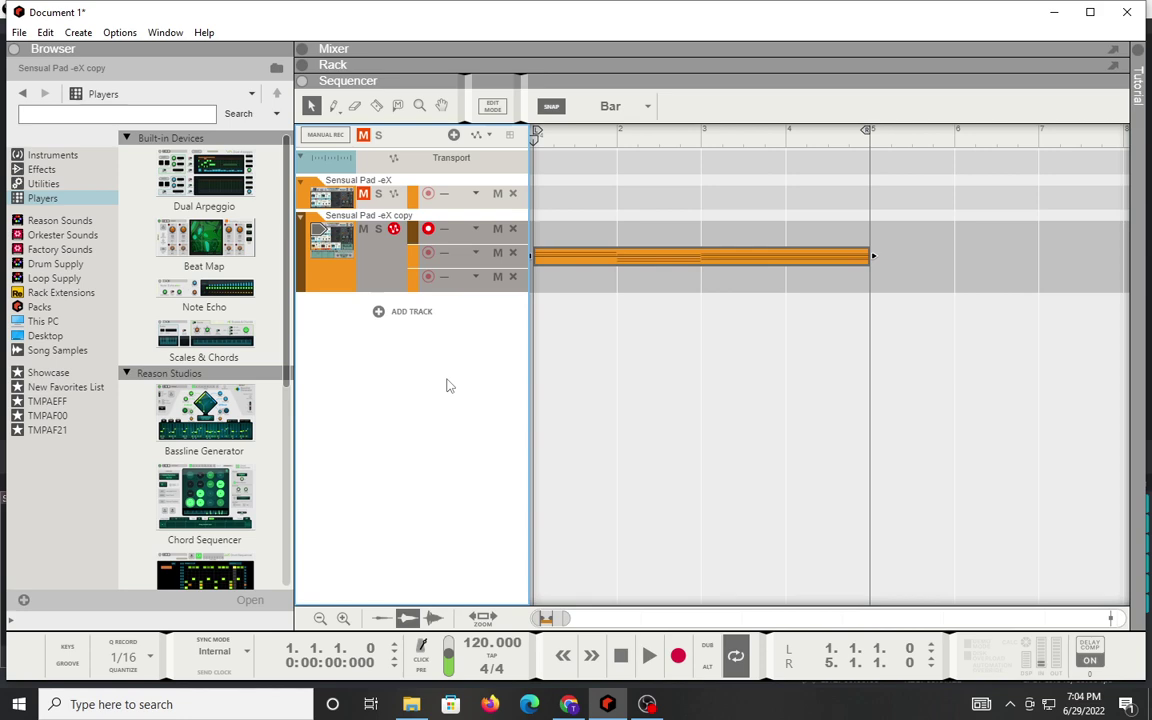
pyautogui.press('F6')
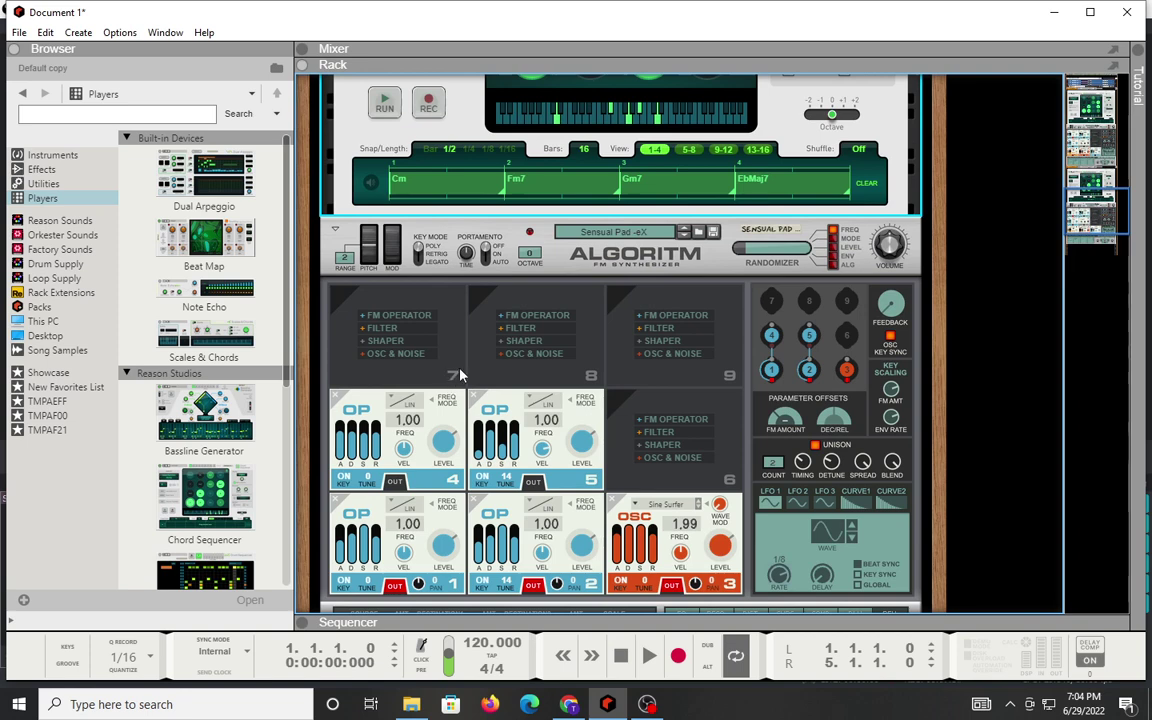
pyautogui.scroll(2, 590, 290)
pyautogui.scroll(-2, 587, 282)
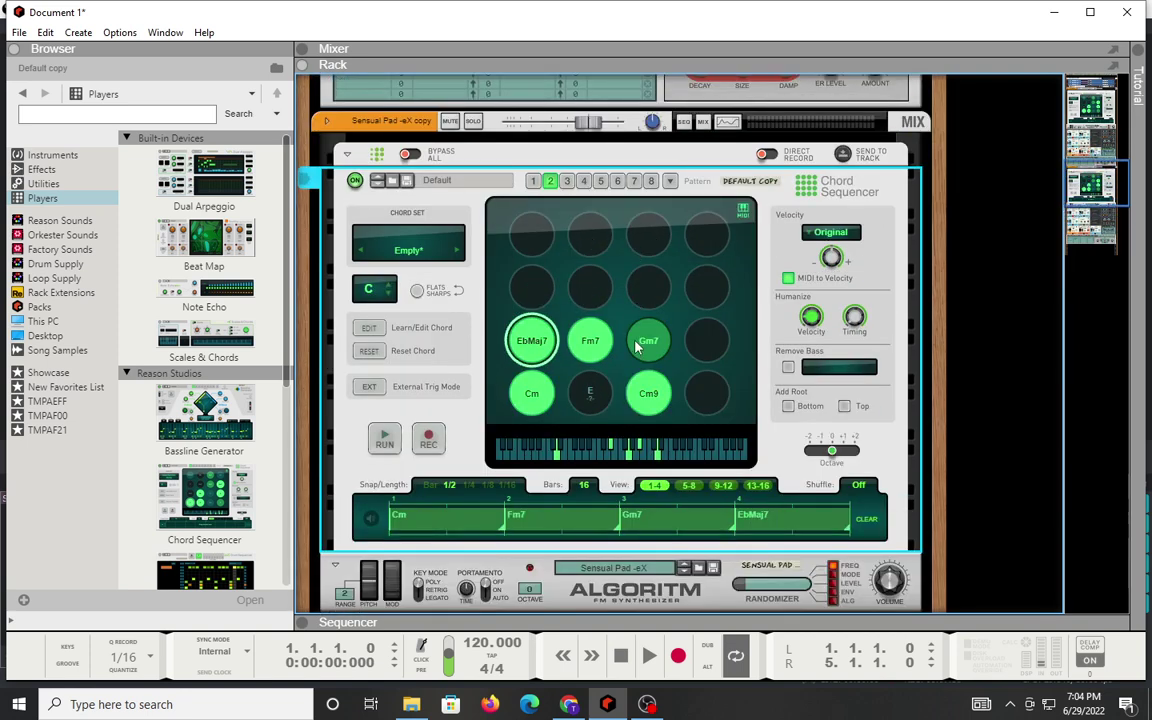
pyautogui.click(533, 180)
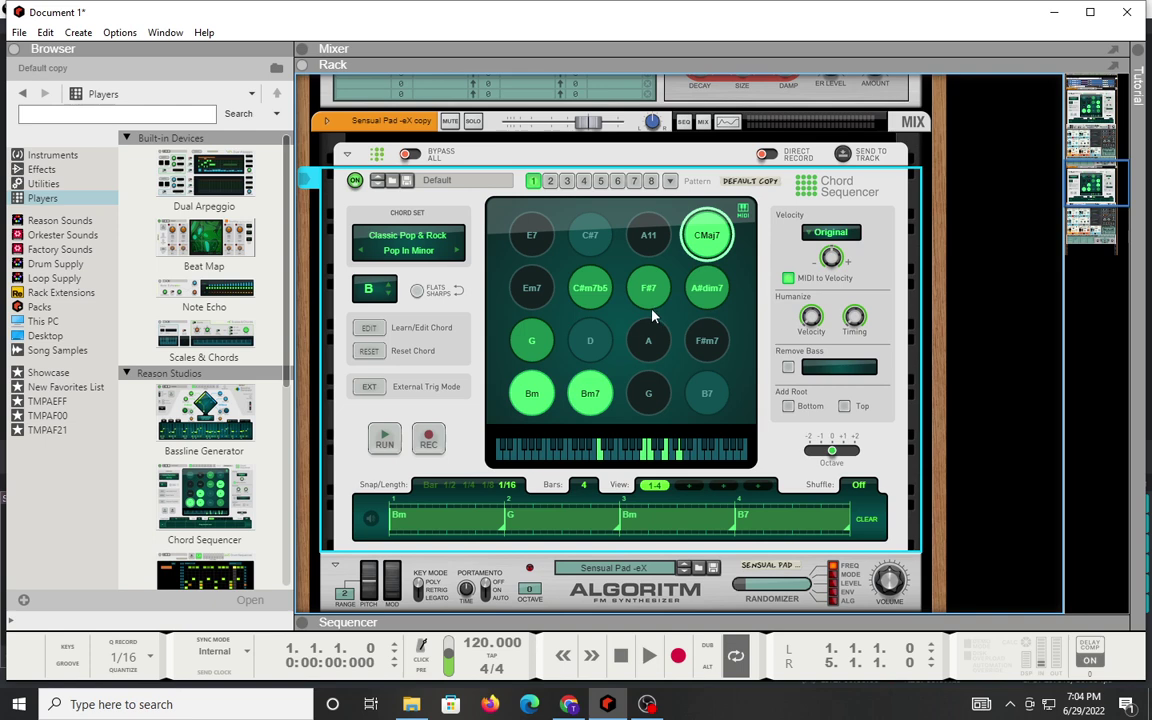
pyautogui.click(742, 210)
# On pattern 2, try the Add Root options, ending with only the root added on top
pyautogui.click(550, 180)
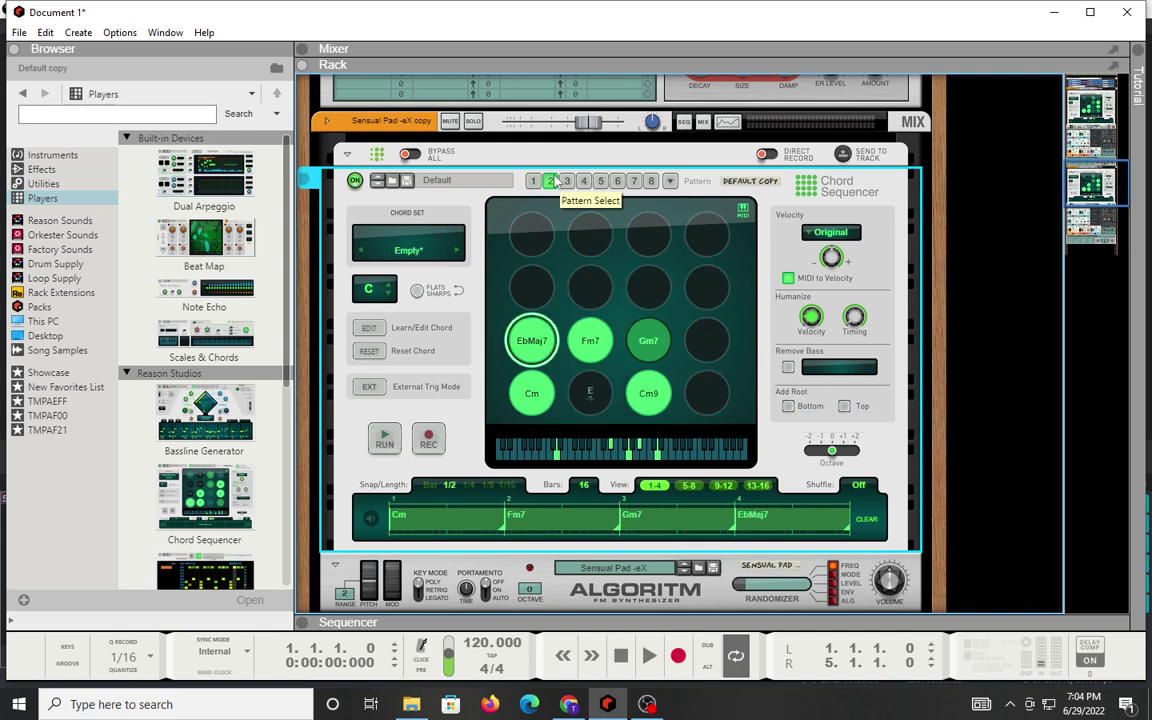
pyautogui.click(790, 406)
pyautogui.click(845, 406)
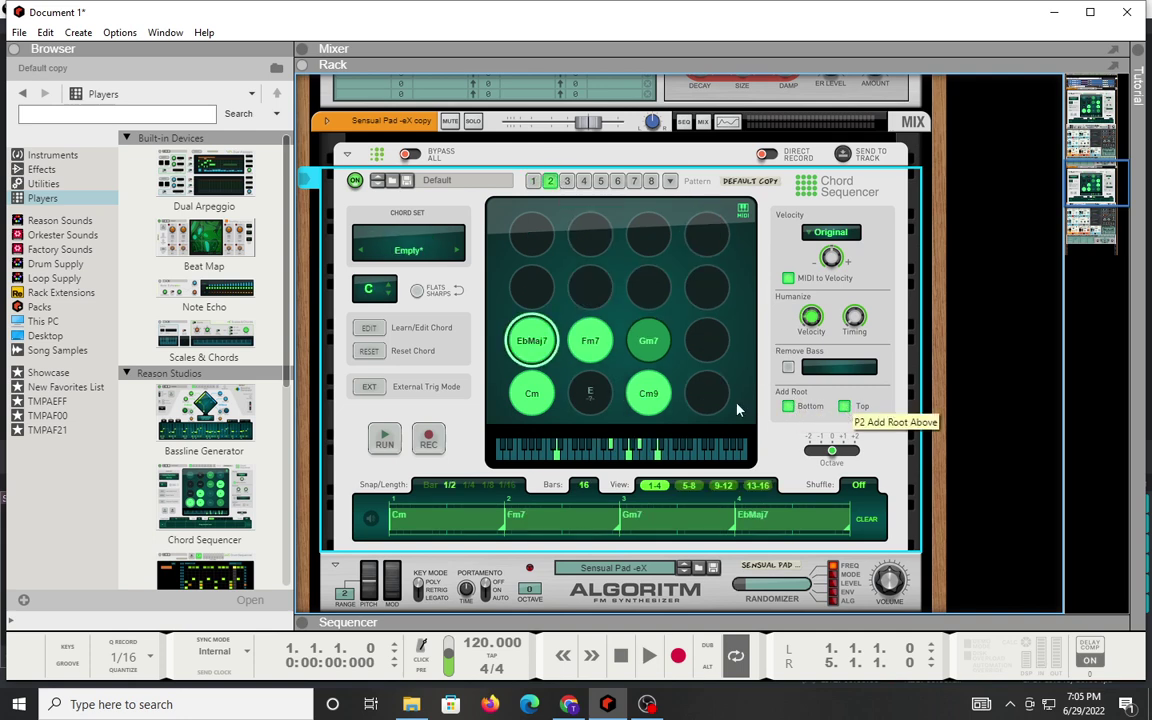
pyautogui.click(539, 407)
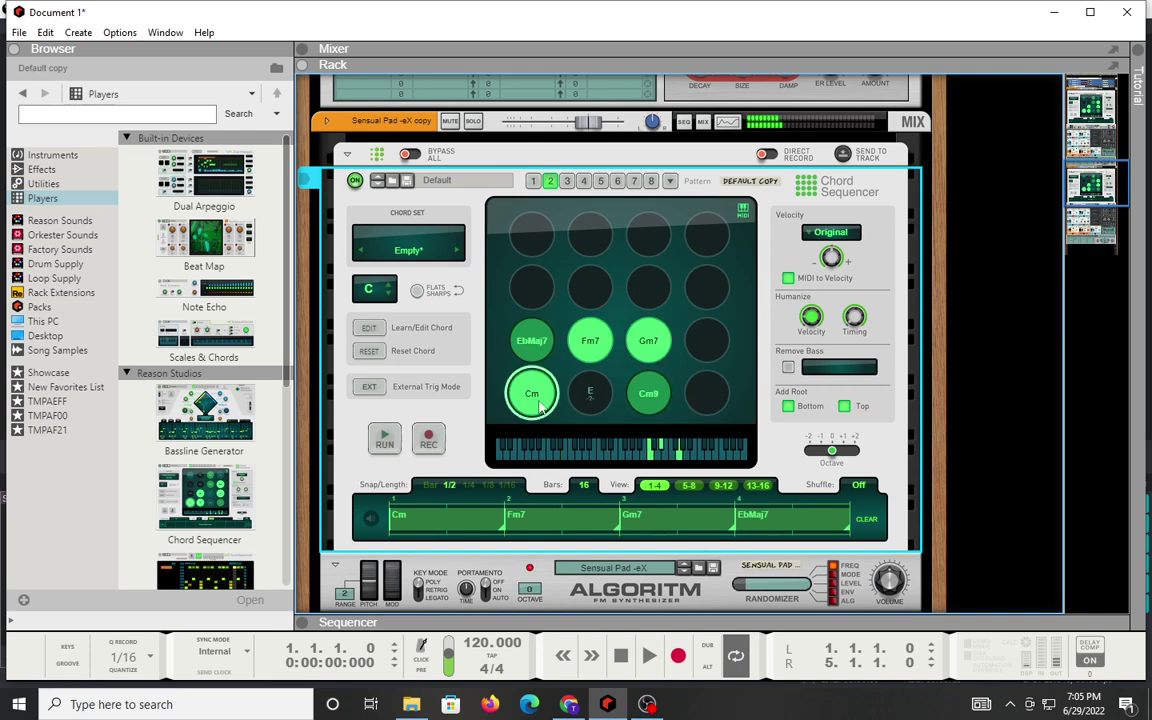
pyautogui.click(845, 406)
pyautogui.click(789, 406)
pyautogui.click(788, 406)
pyautogui.click(812, 408)
pyautogui.click(843, 408)
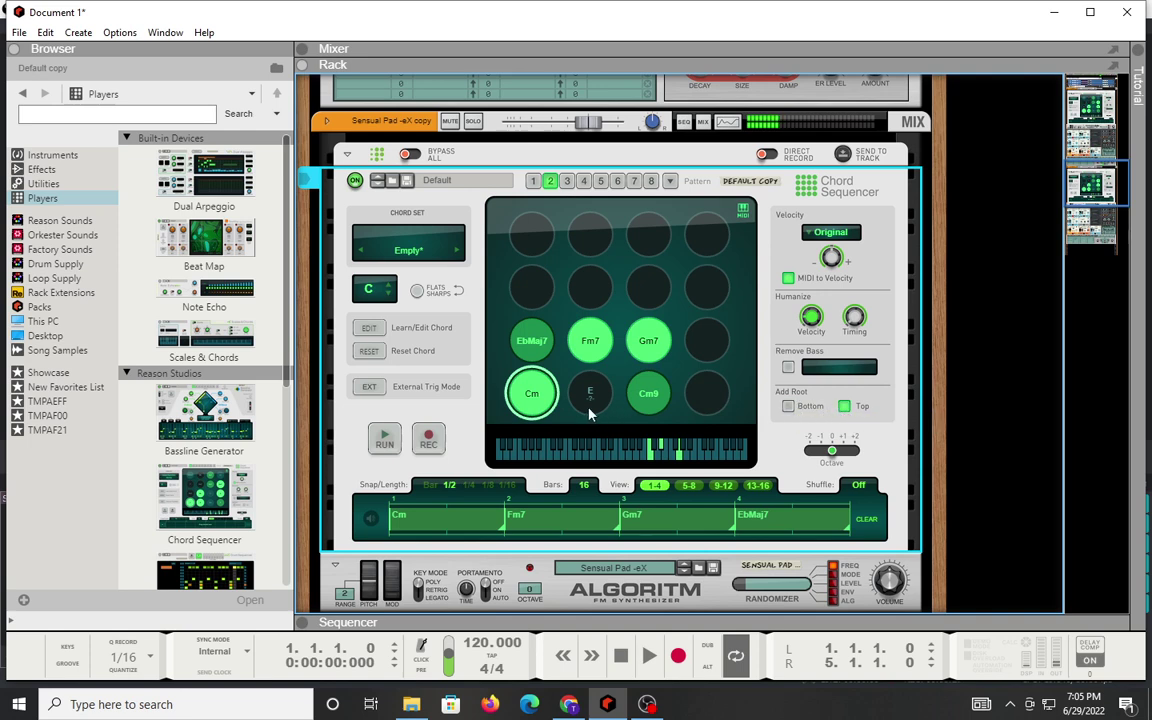
# Enable Remove Bass on Auto and keep velocity at Original
pyautogui.click(789, 369)
pyautogui.click(813, 368)
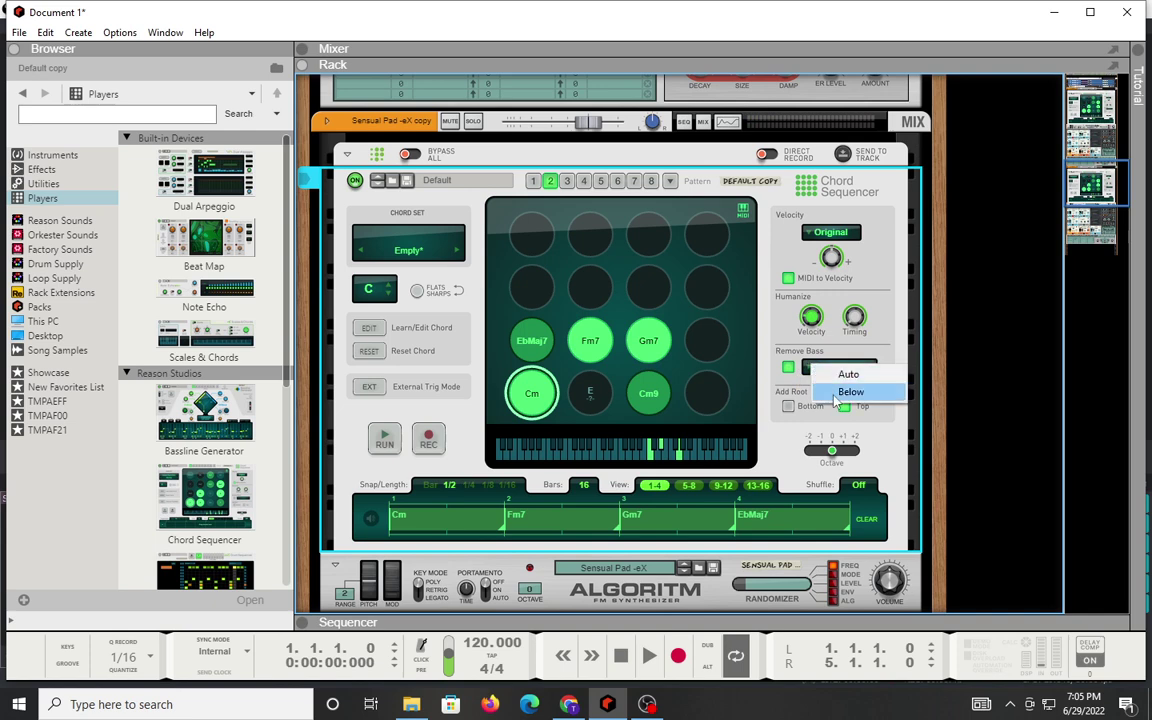
pyautogui.click(846, 374)
pyautogui.click(830, 233)
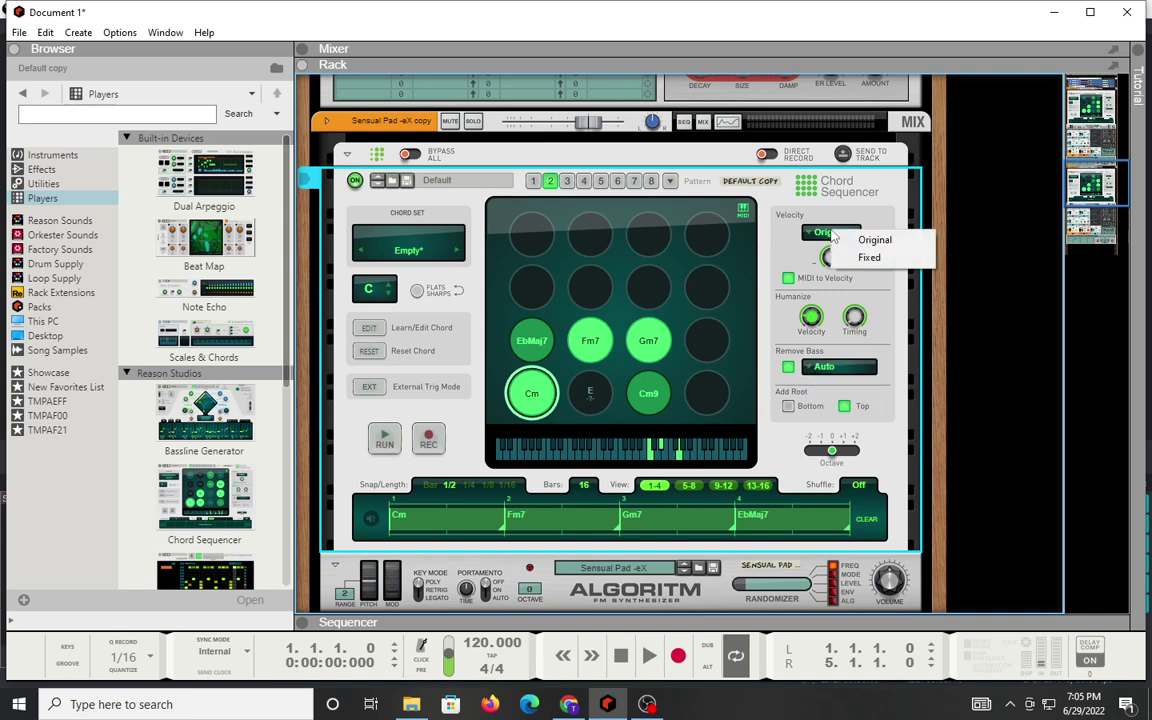
pyautogui.click(868, 205)
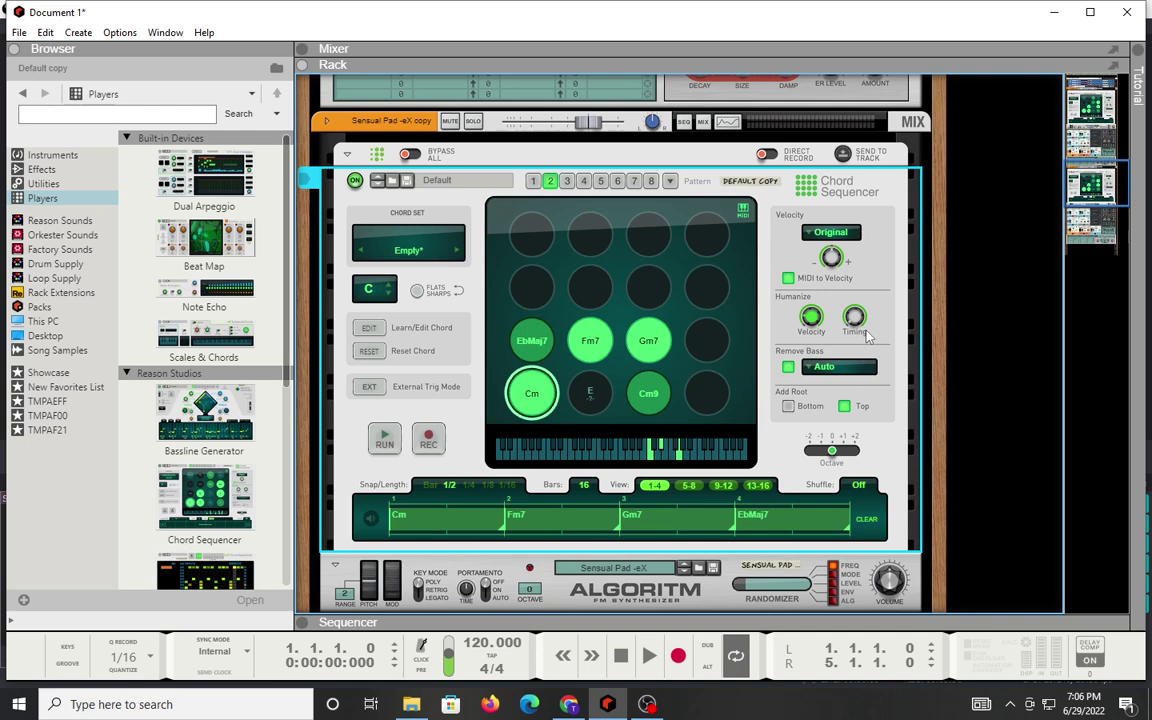
pyautogui.click(596, 395)
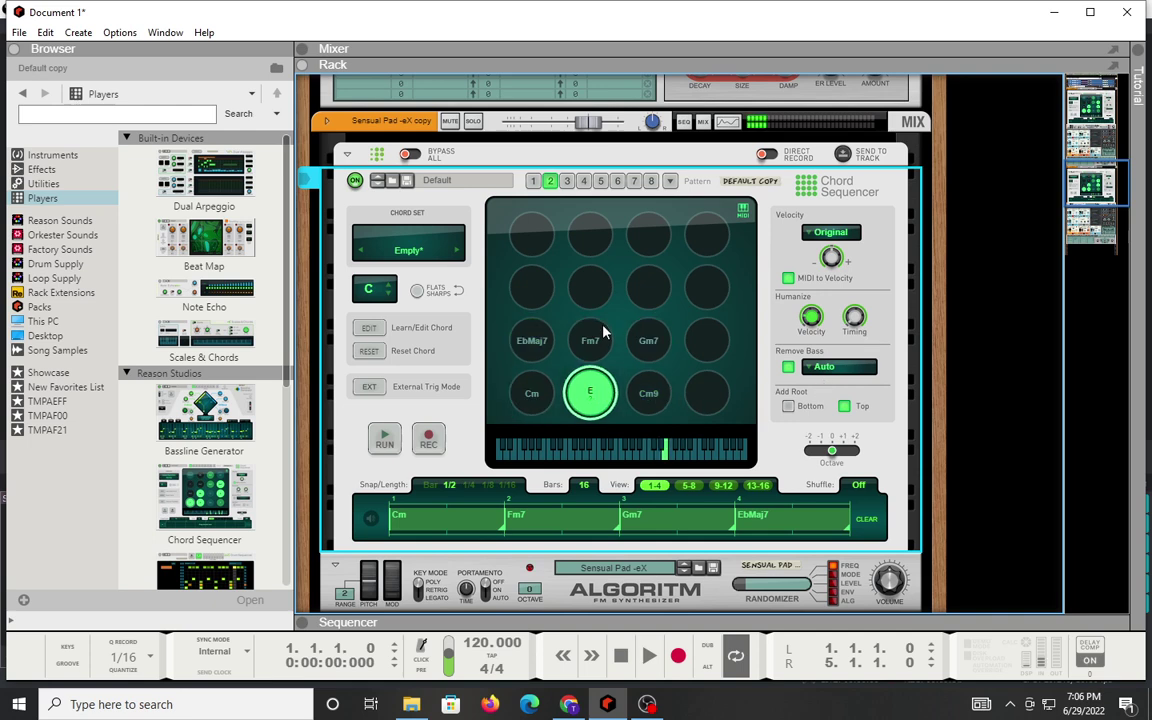